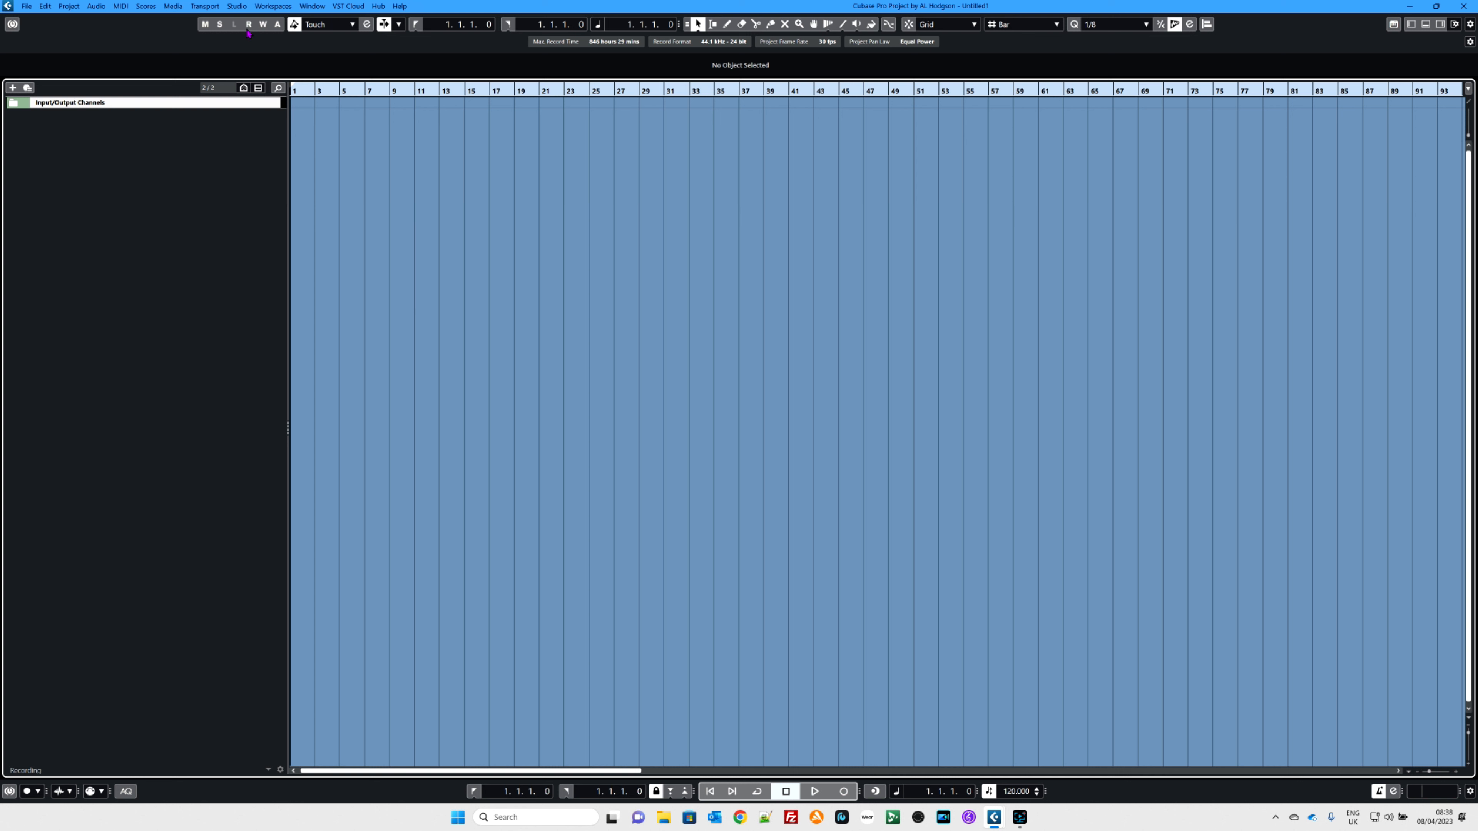
Step: Open Studio Setup and switch the ASIO driver to Studio USB ASIO Driver, then confirm the dialog
left_click(238, 7)
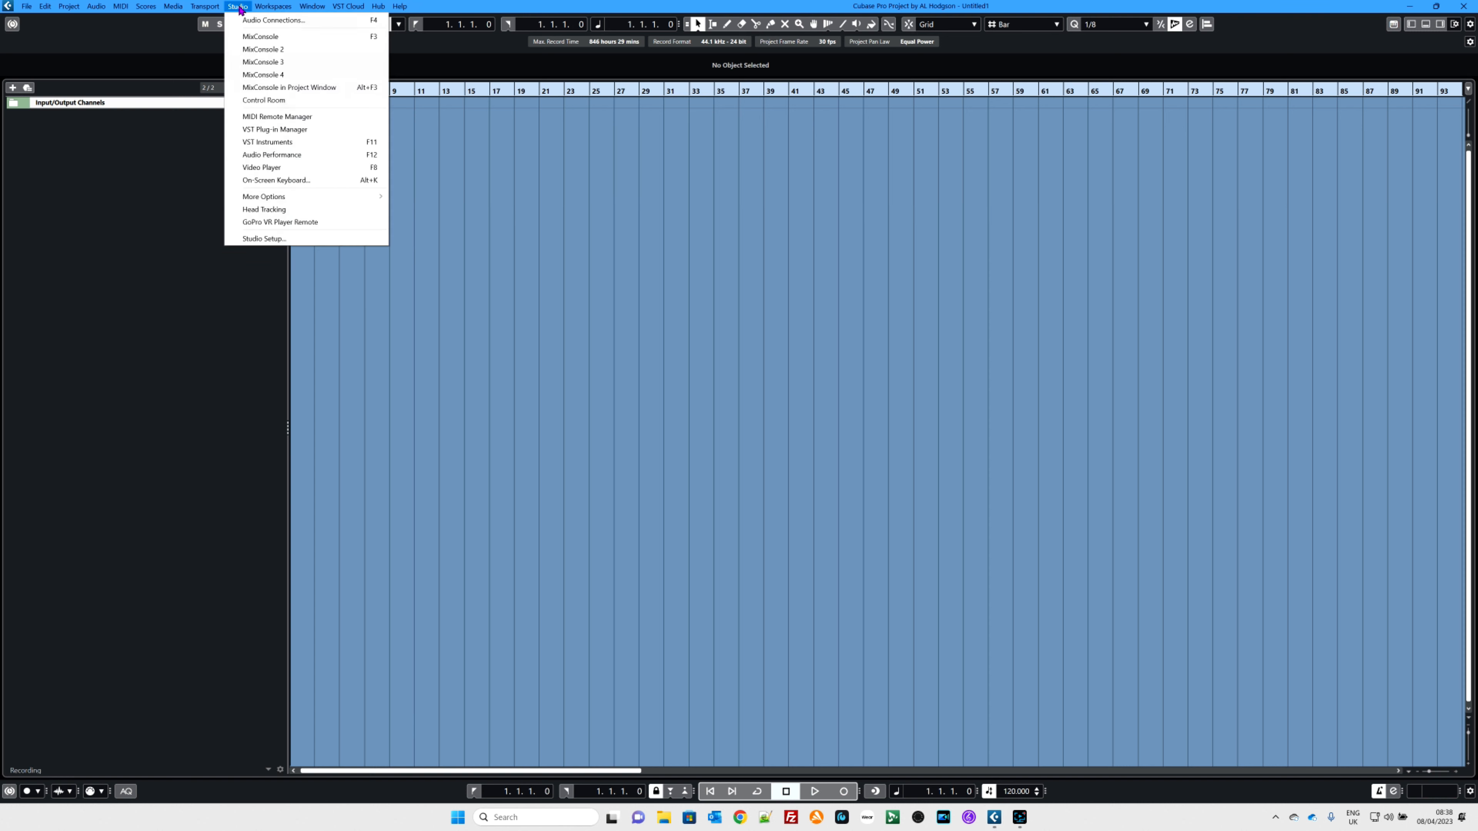
left_click(263, 238)
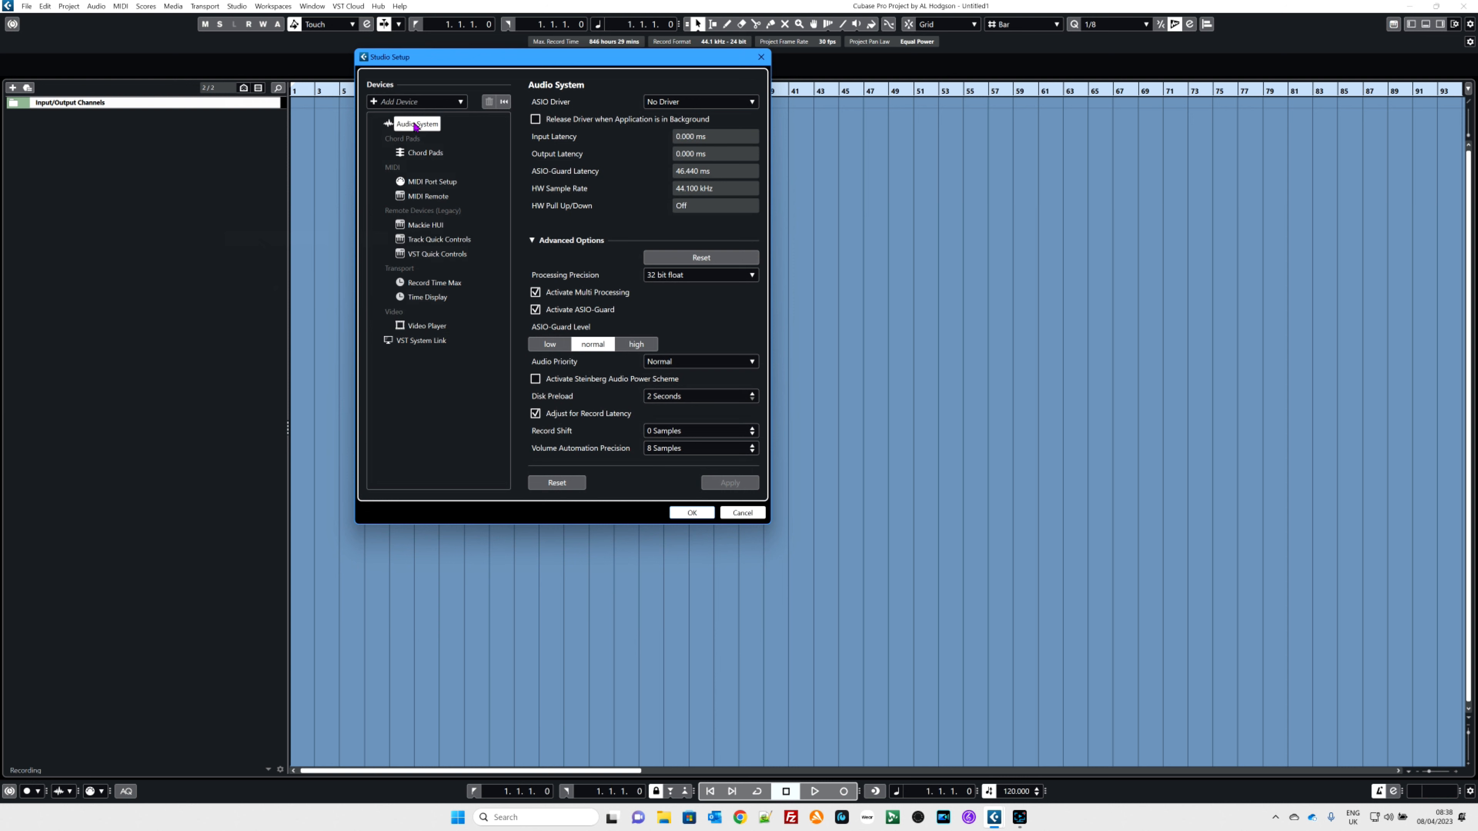
left_click(414, 155)
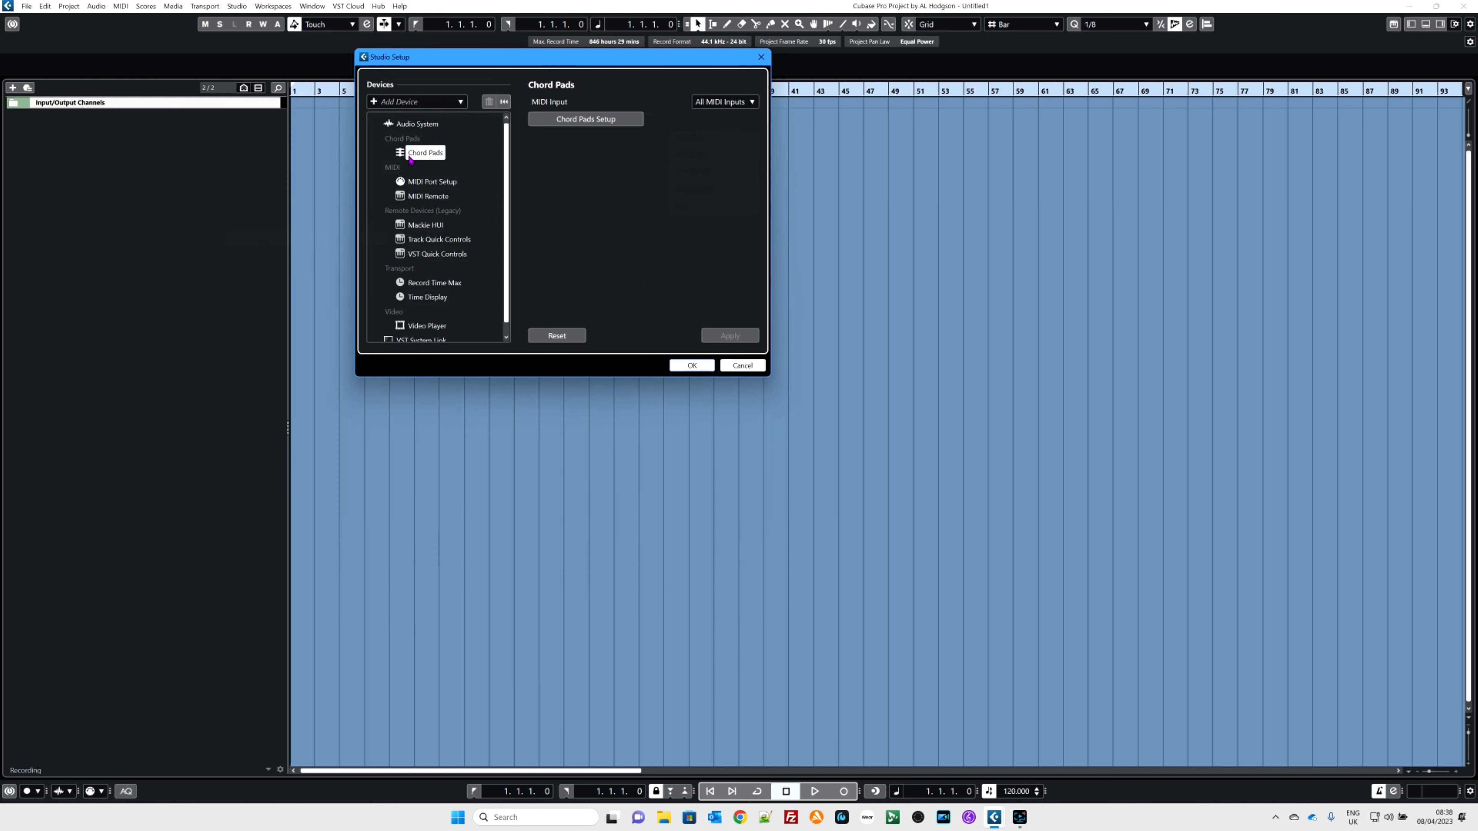
left_click(418, 127)
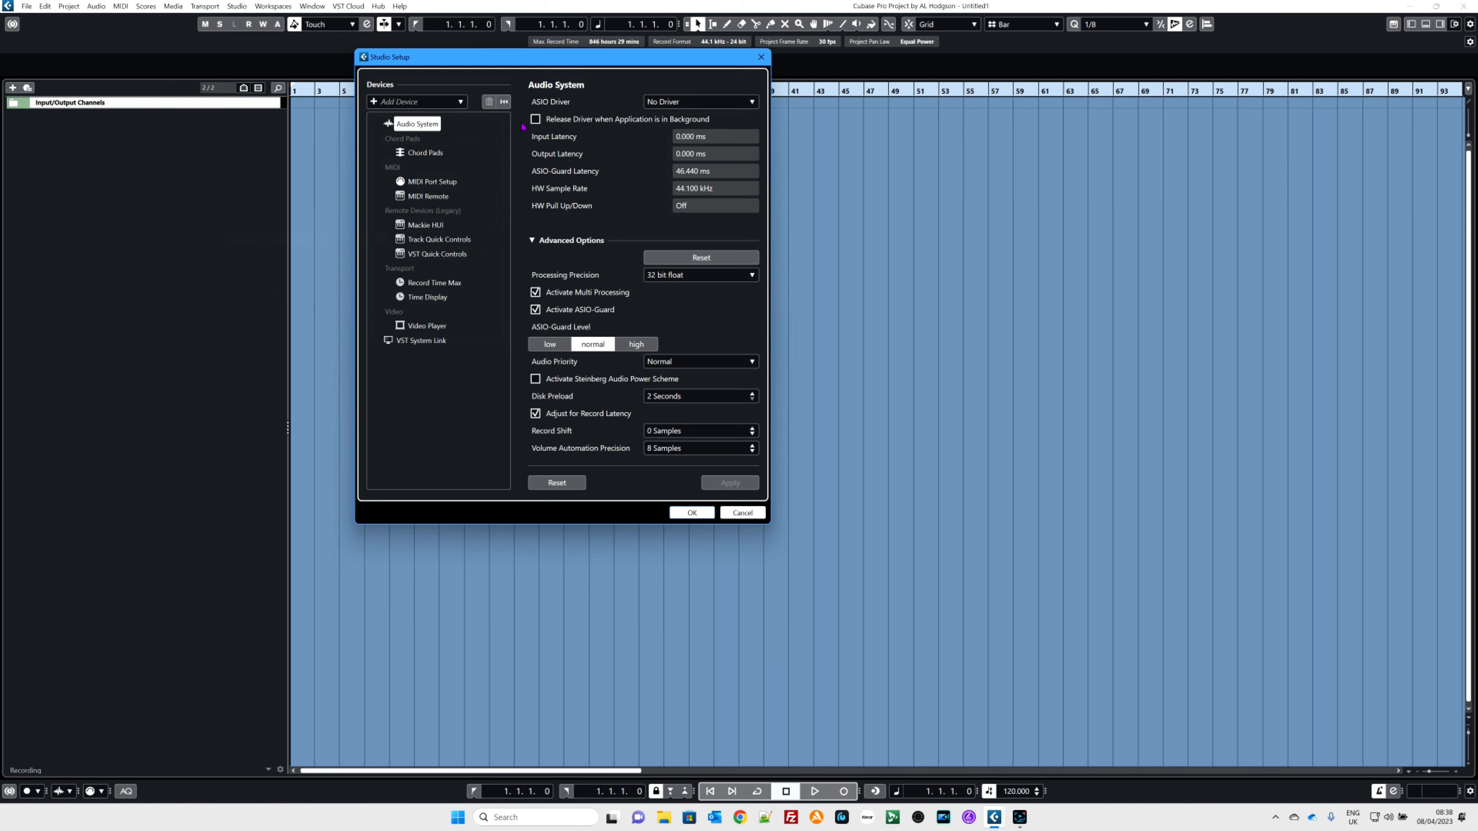
left_click(677, 103)
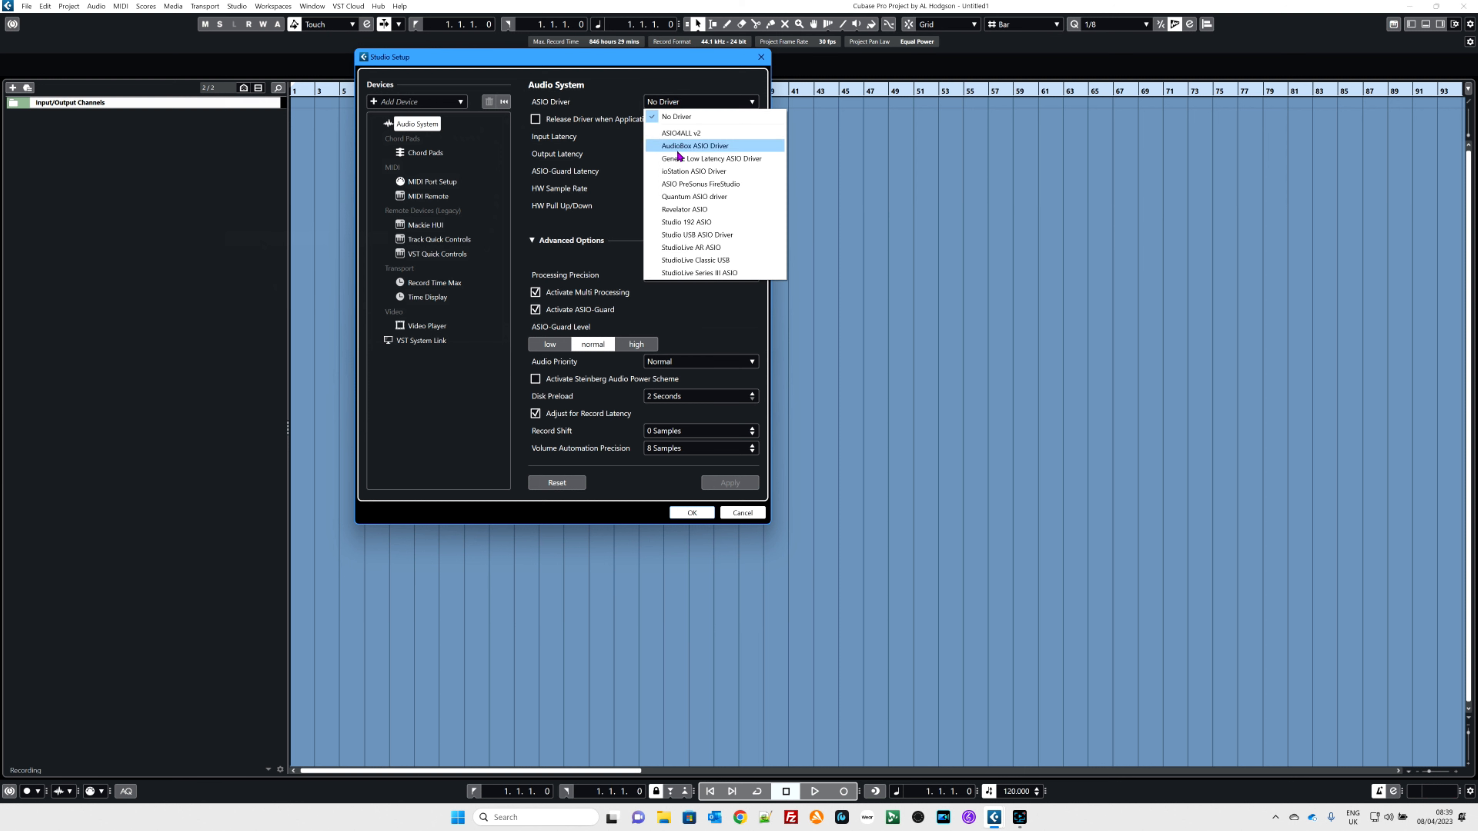
left_click(676, 239)
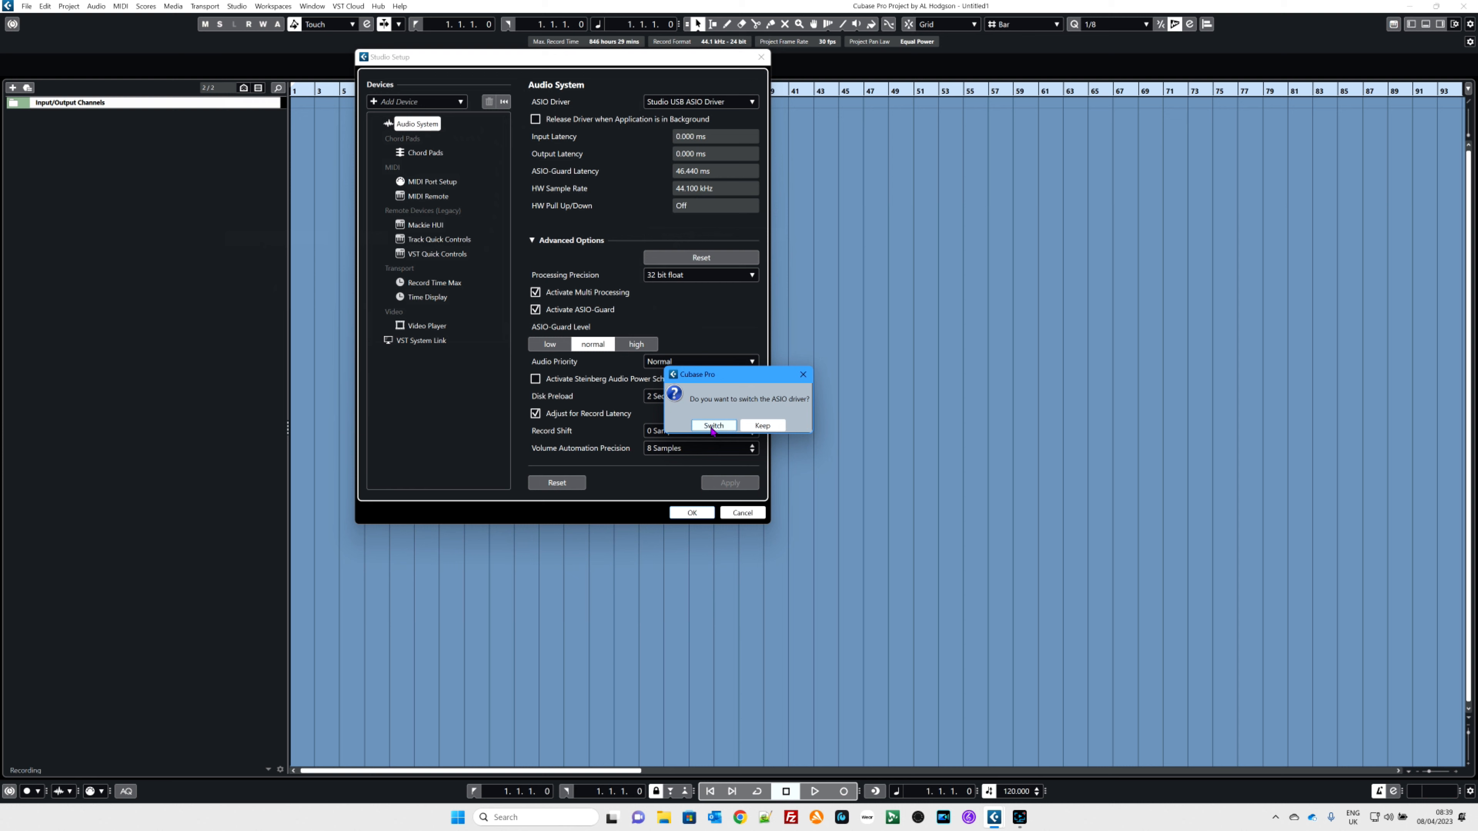
left_click(712, 426)
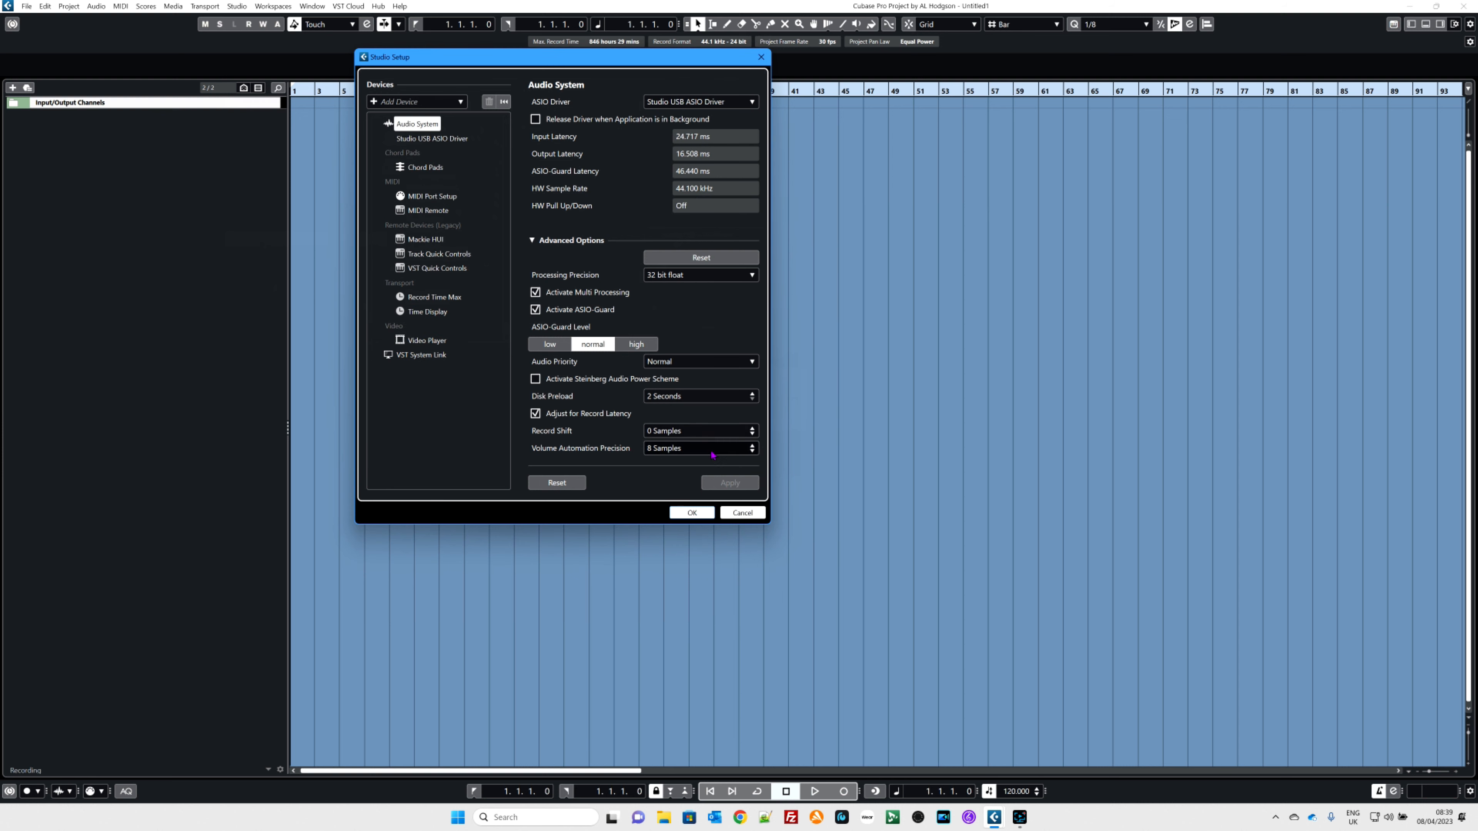
left_click(692, 514)
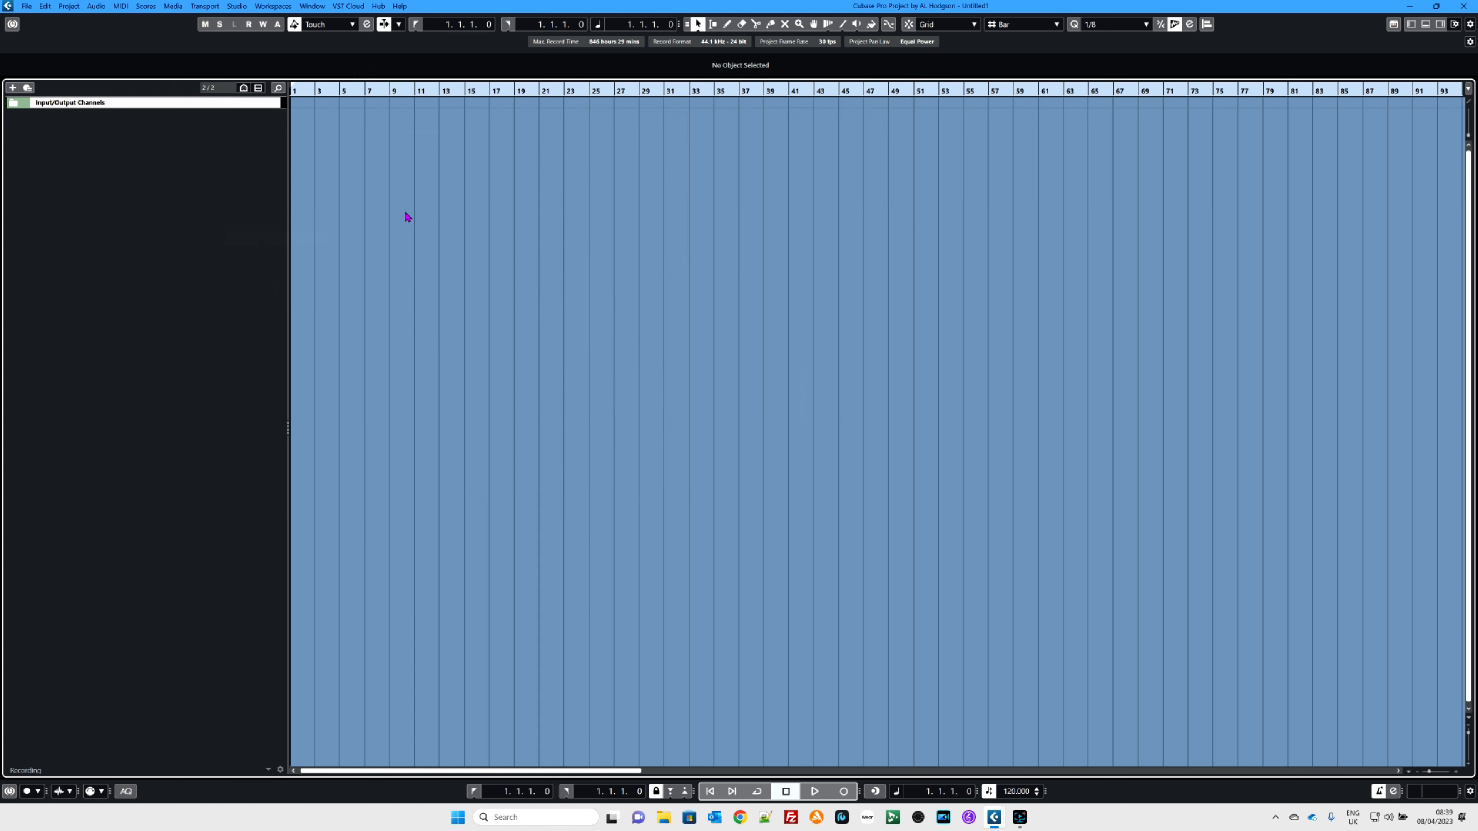
Step: Open Audio Connections and add a mono input bus named Mic
key("F4")
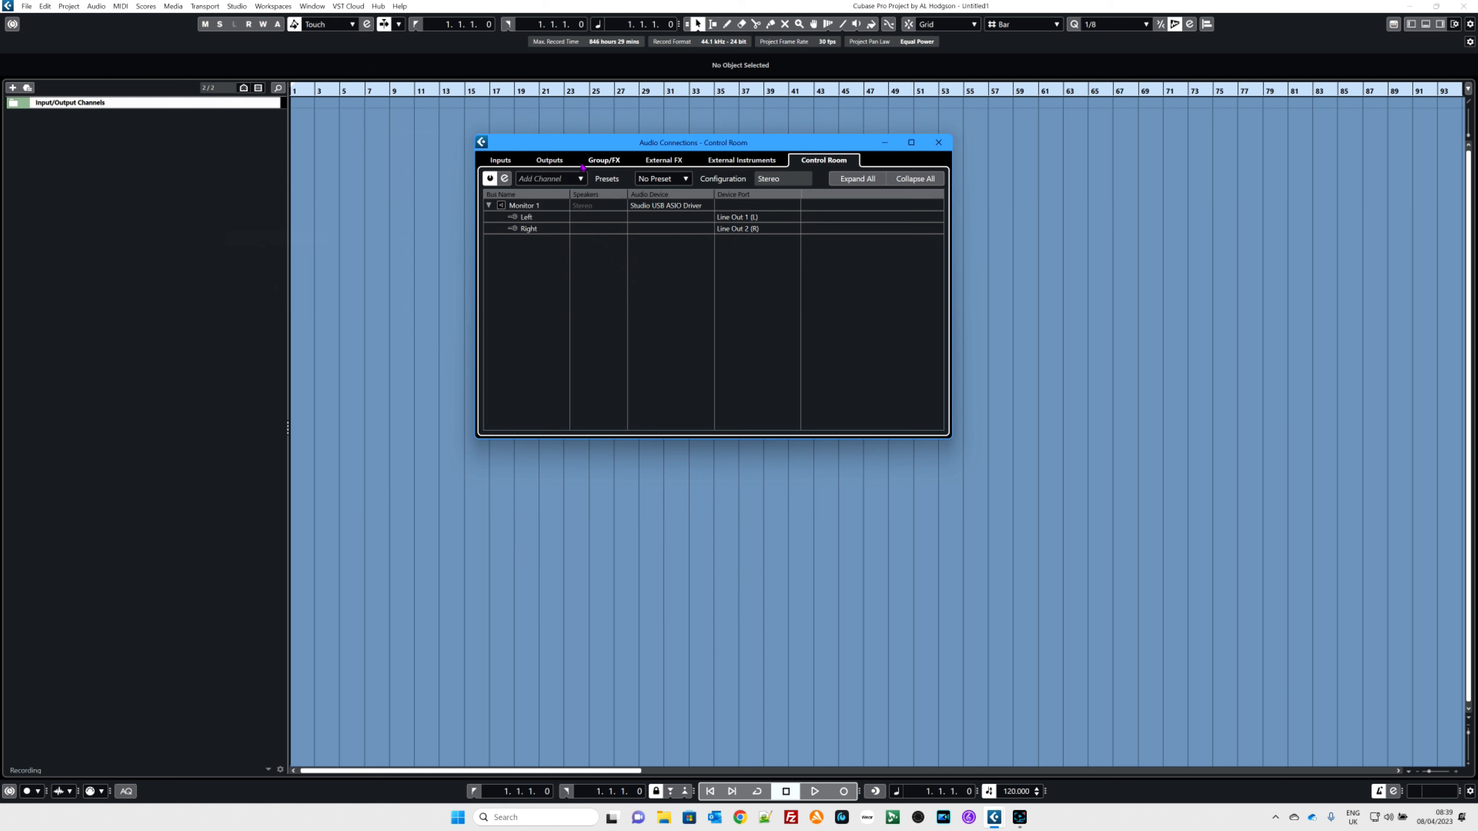
left_click(501, 159)
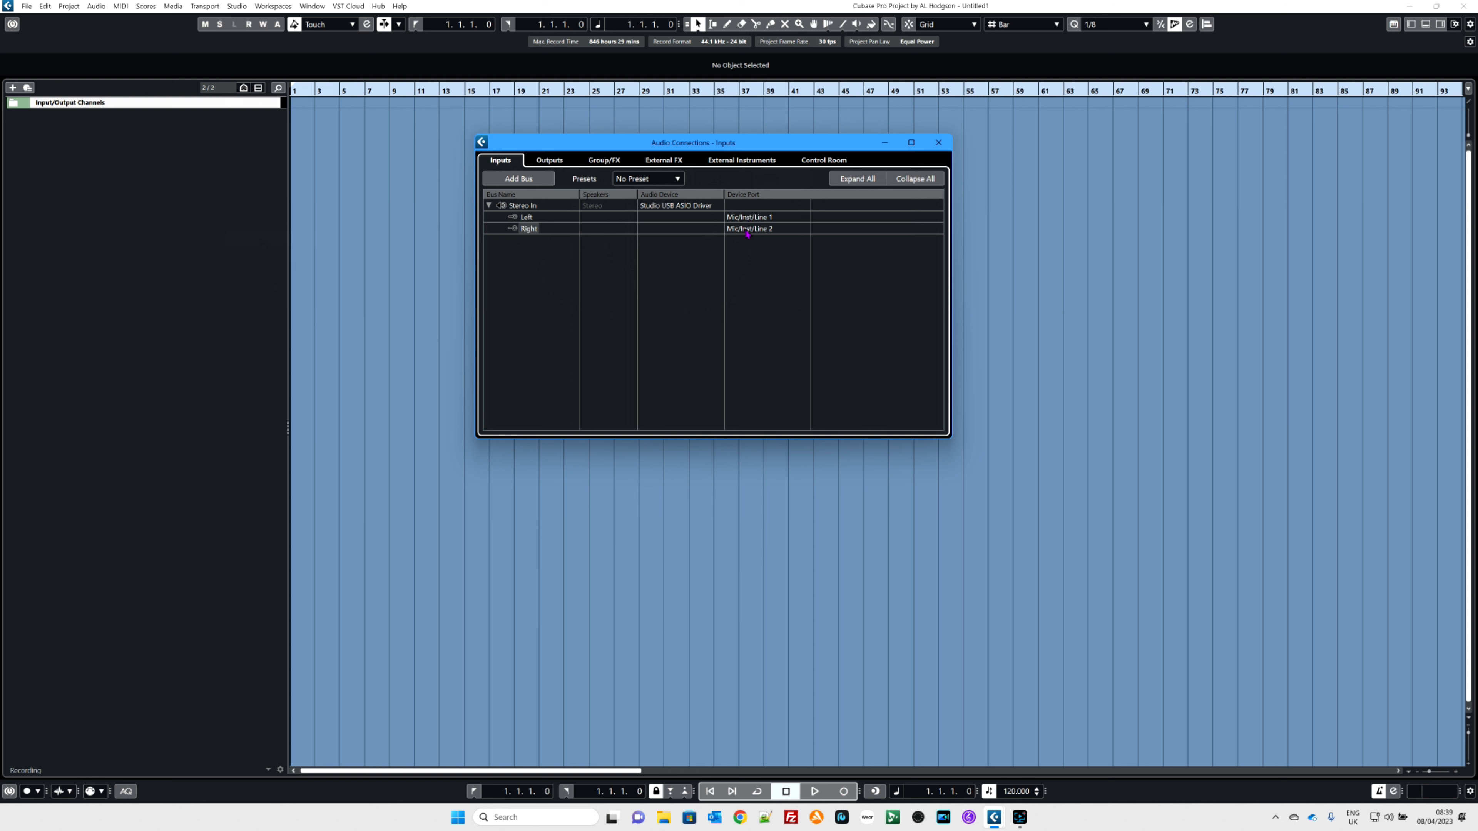
left_click(512, 181)
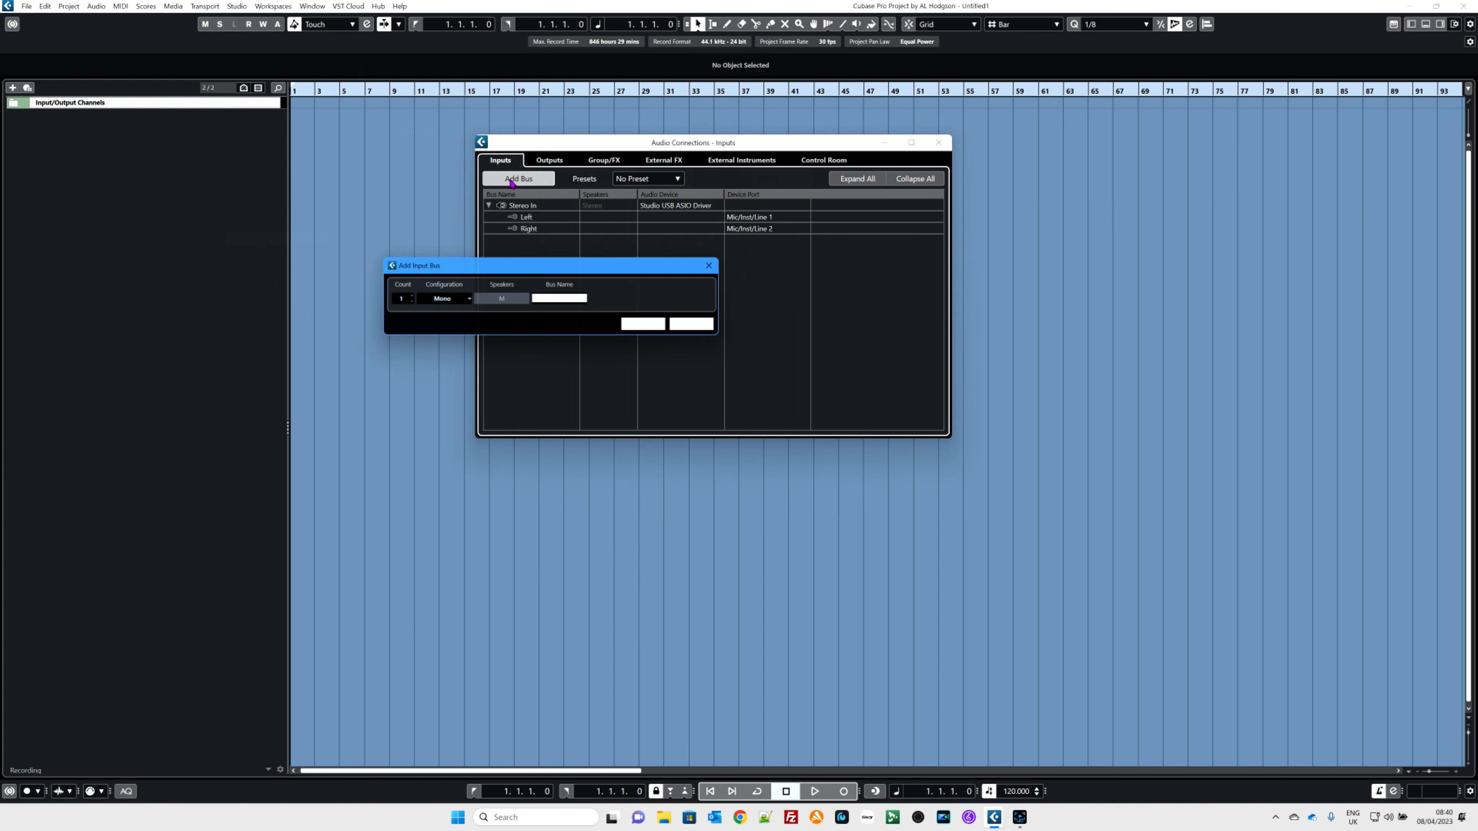
left_click(555, 298)
type("Mic")
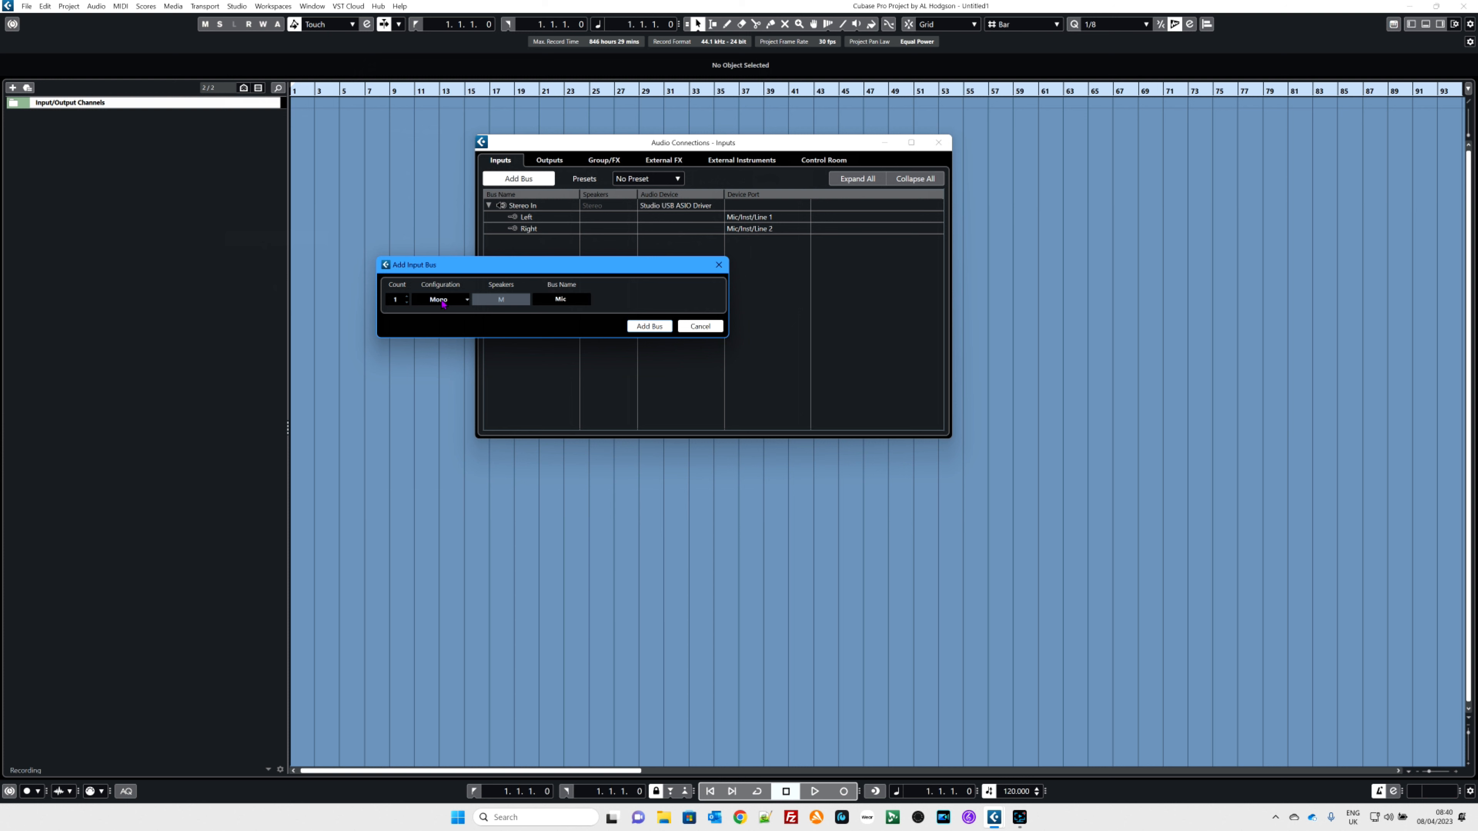
left_click(638, 329)
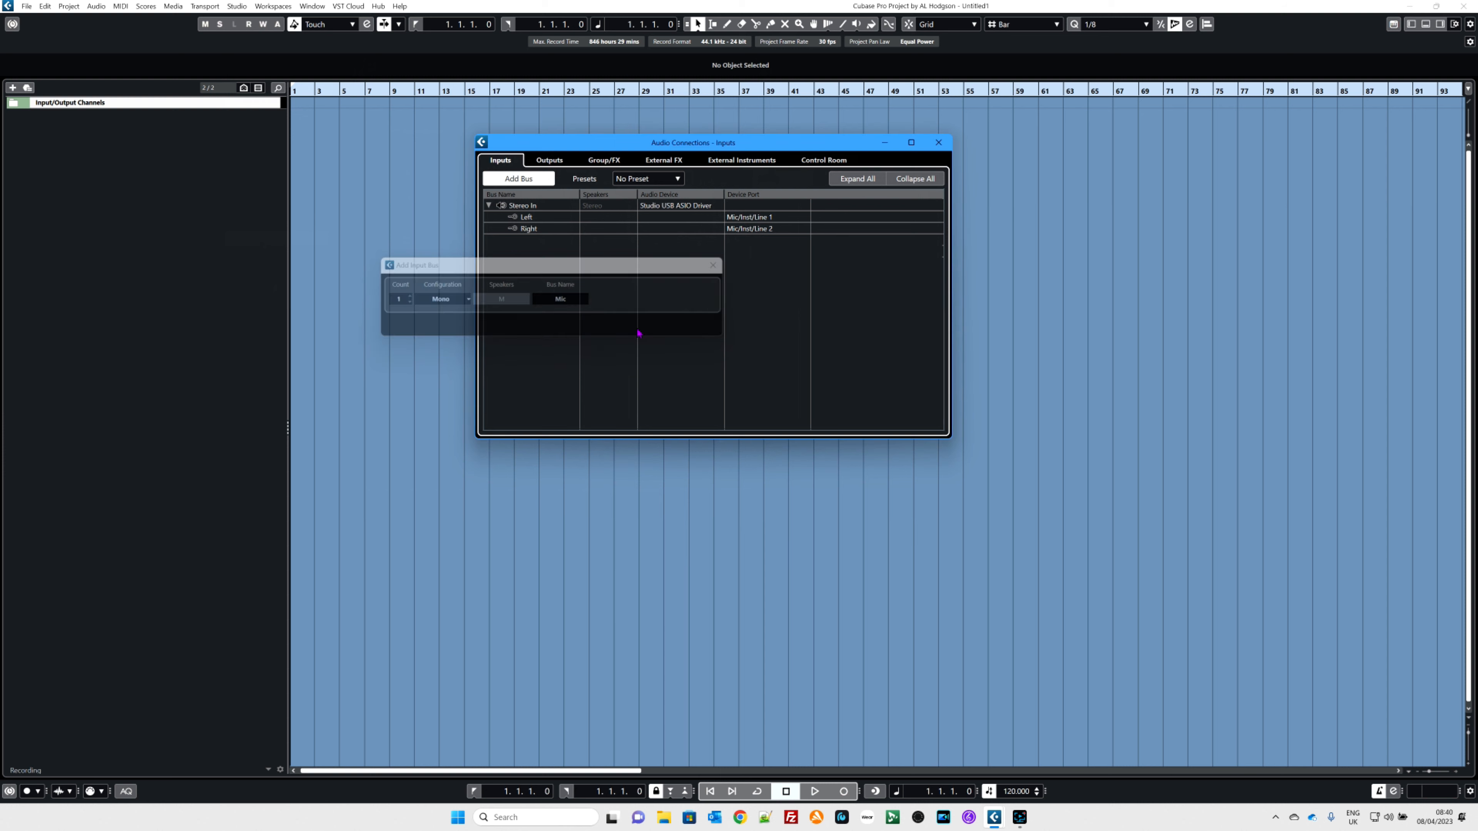
Step: Open the Mic bus's device port list to review its input assignment
left_click(565, 239)
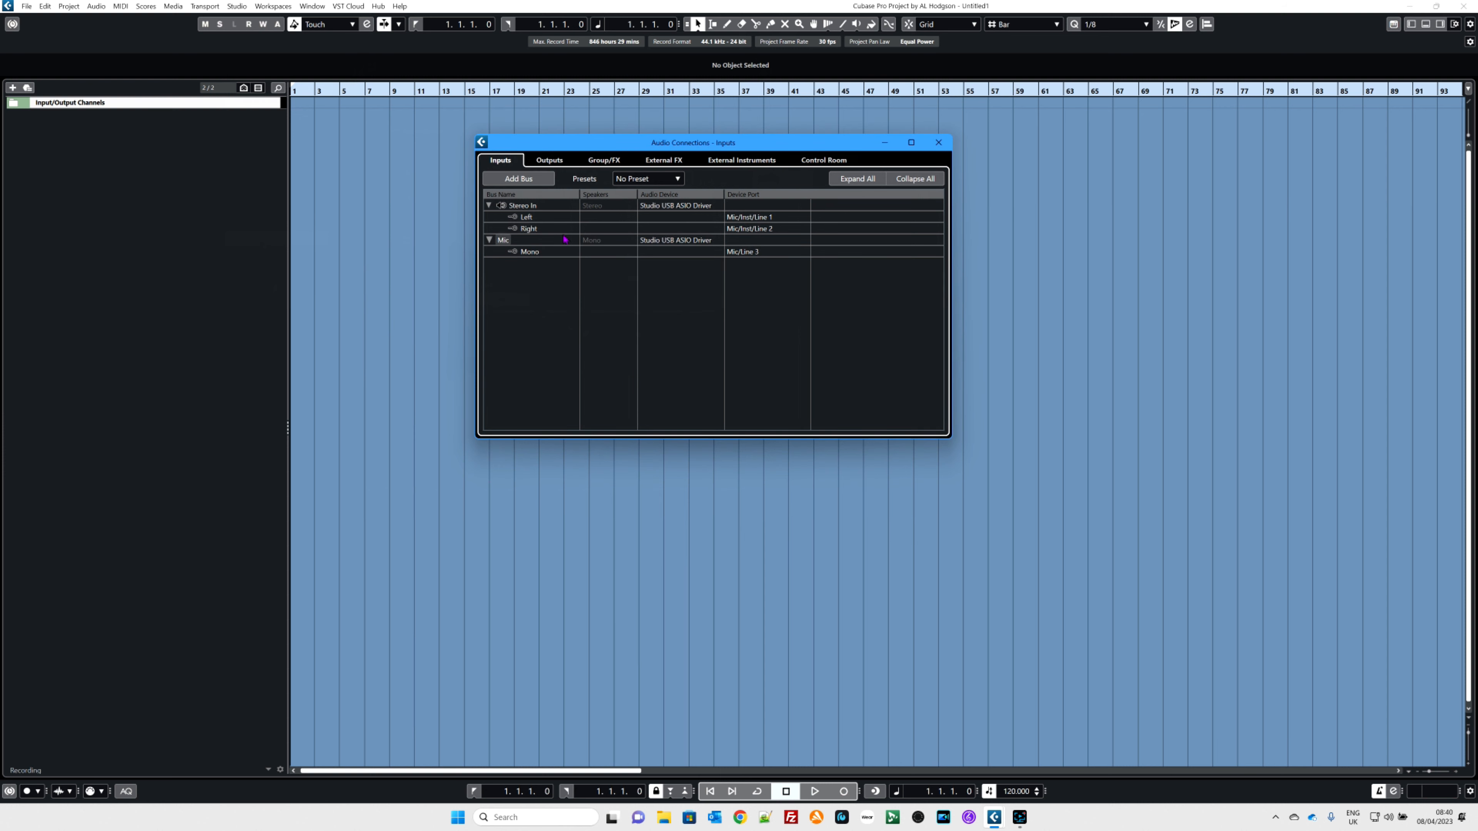
left_click(746, 256)
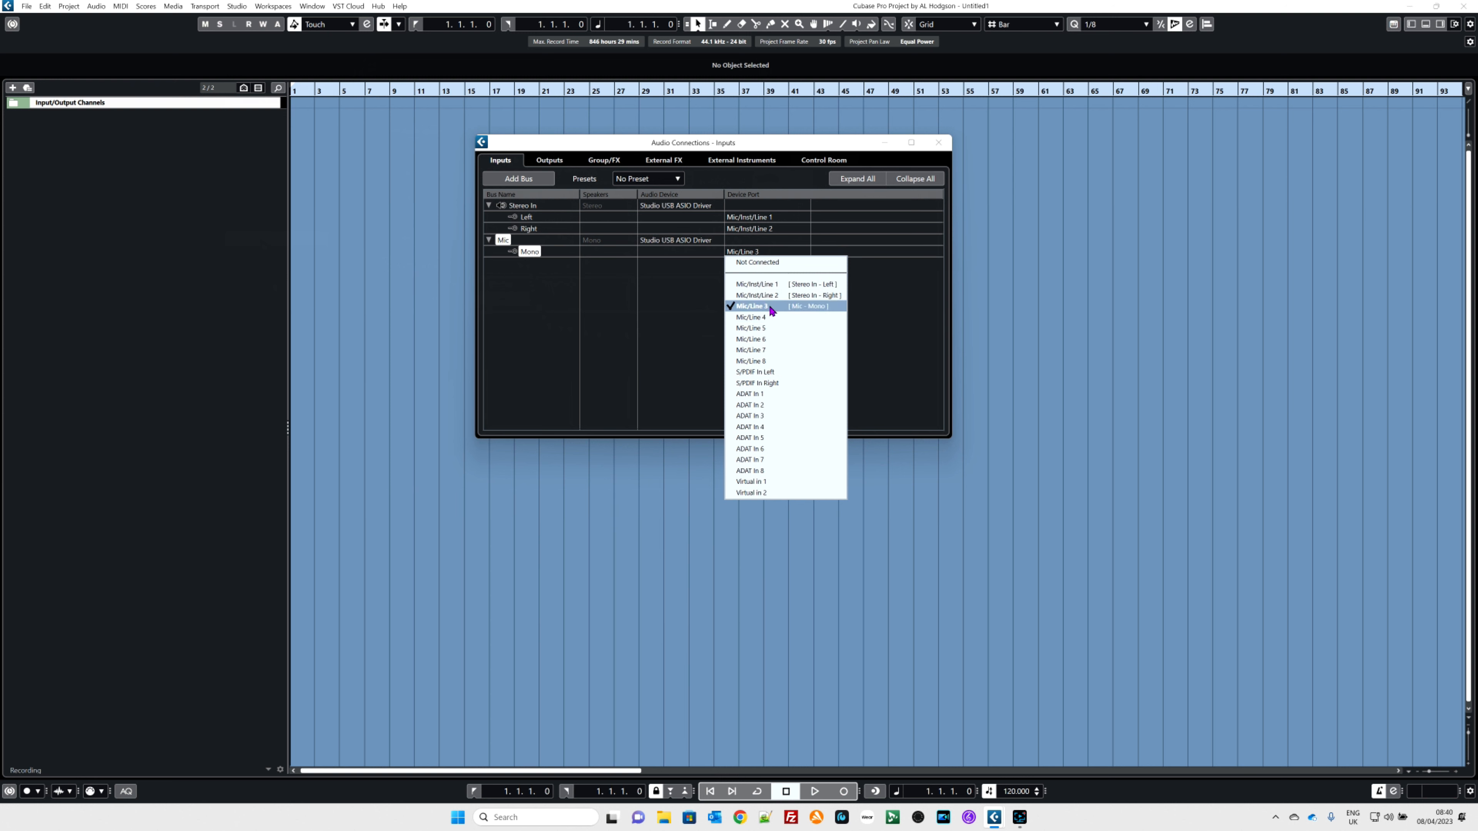
left_click(772, 252)
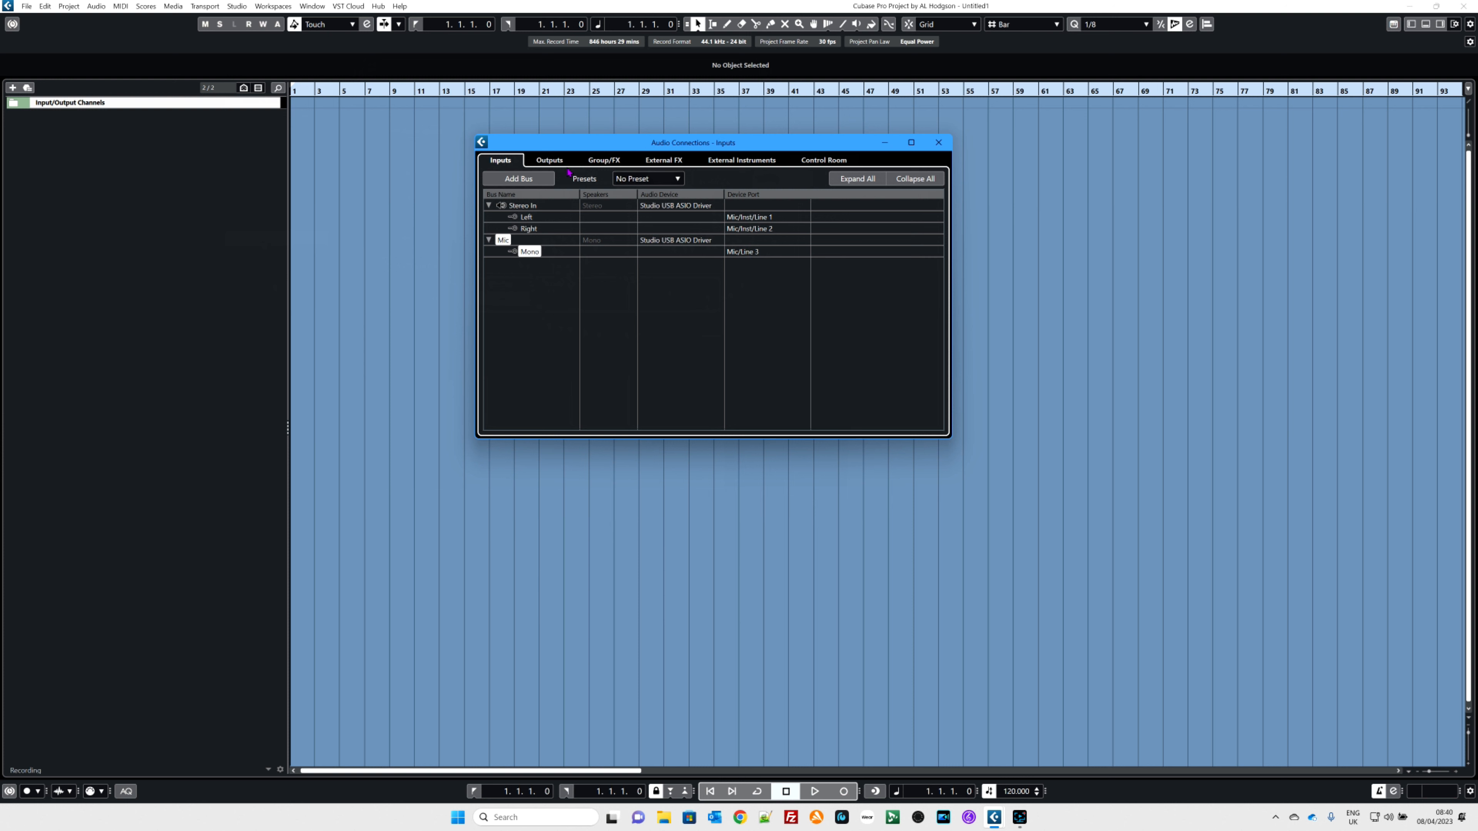
Step: Route the Control Room's Monitor 1 left and right to Line Out 1 (L) and Line Out 2 (R), then close Audio Connections
left_click(550, 162)
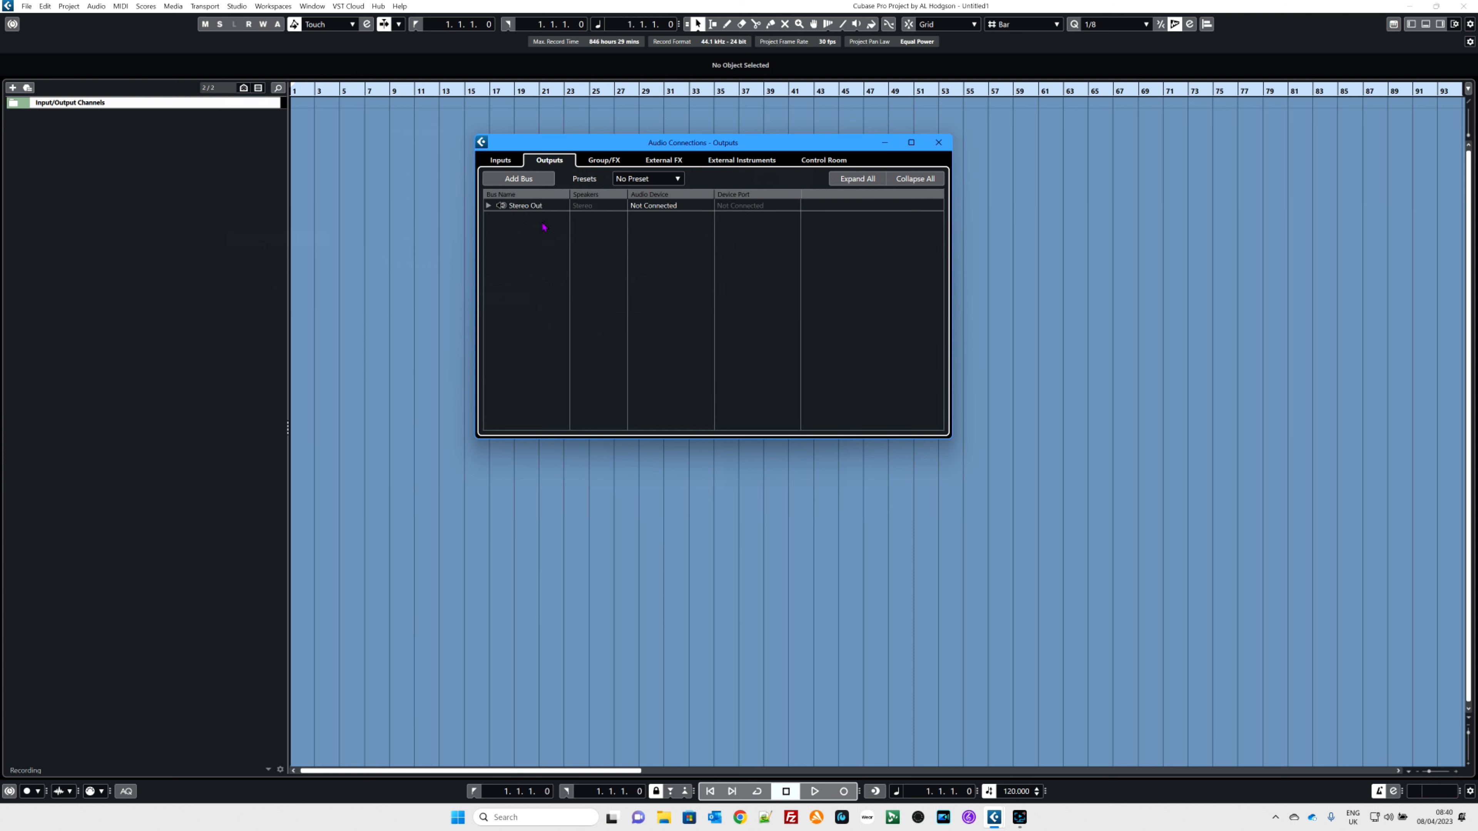
left_click(826, 163)
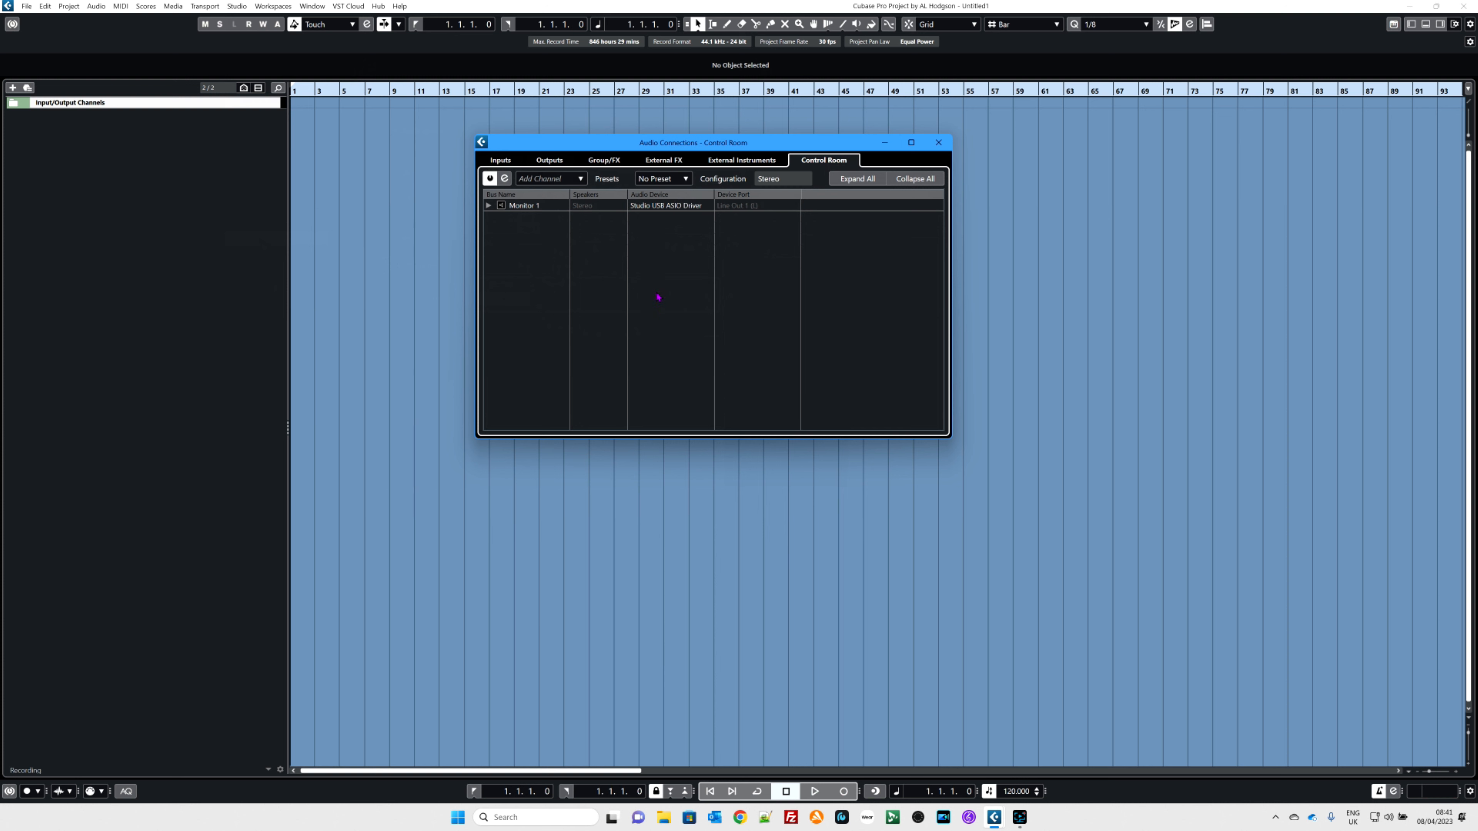
left_click(489, 206)
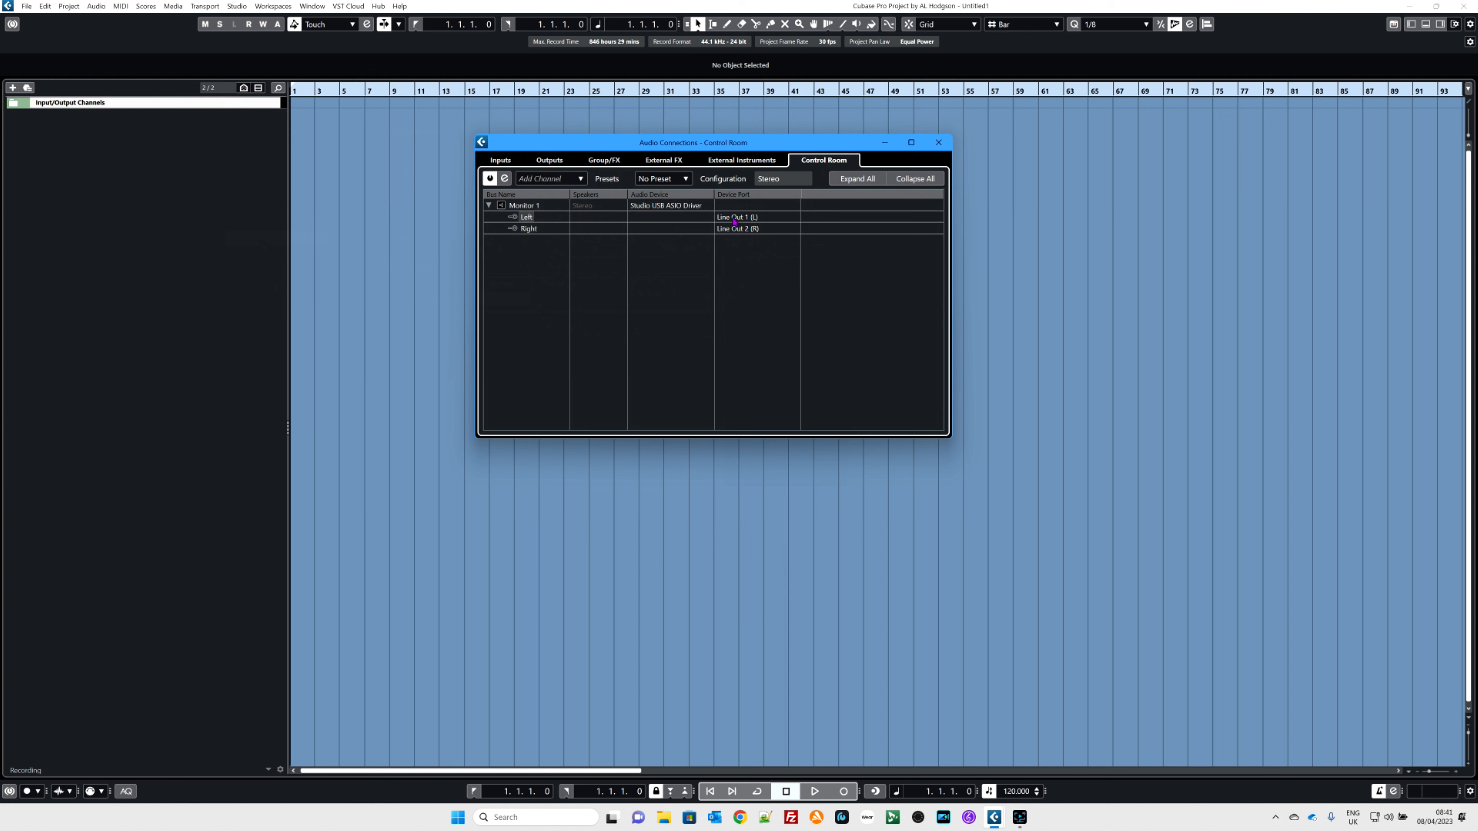
left_click(765, 221)
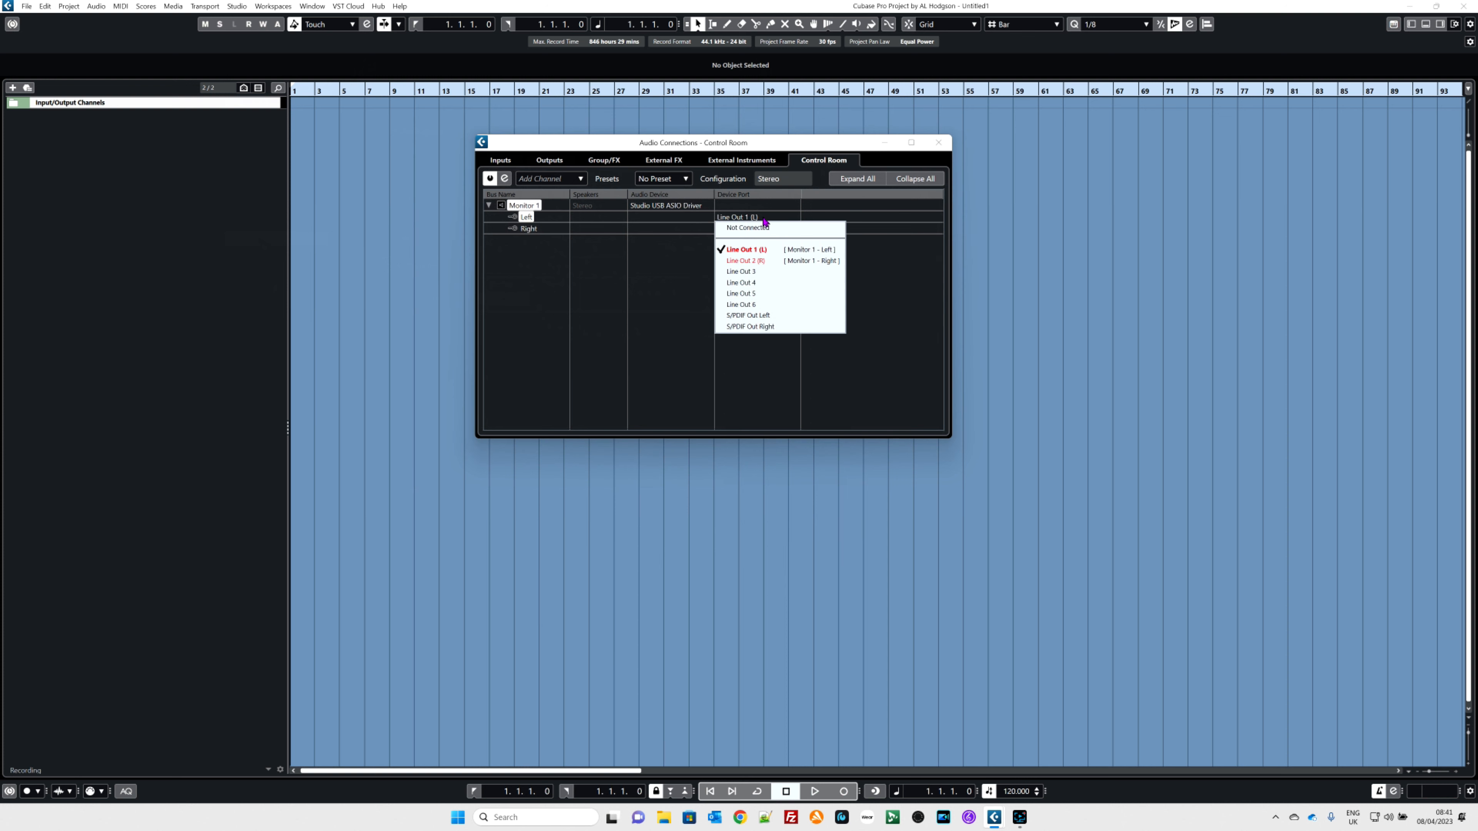
left_click(754, 252)
left_click(756, 231)
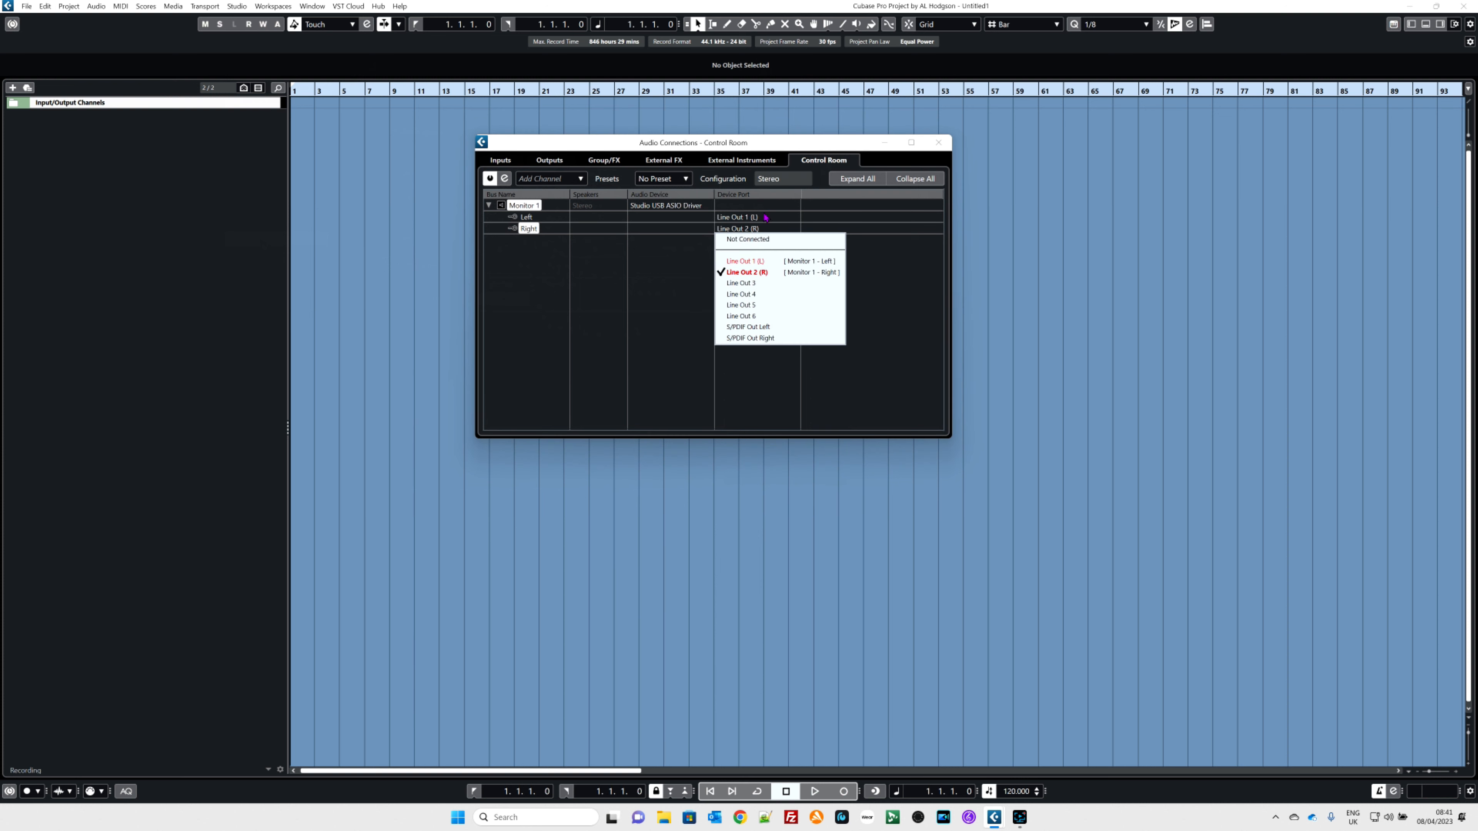
left_click(750, 254)
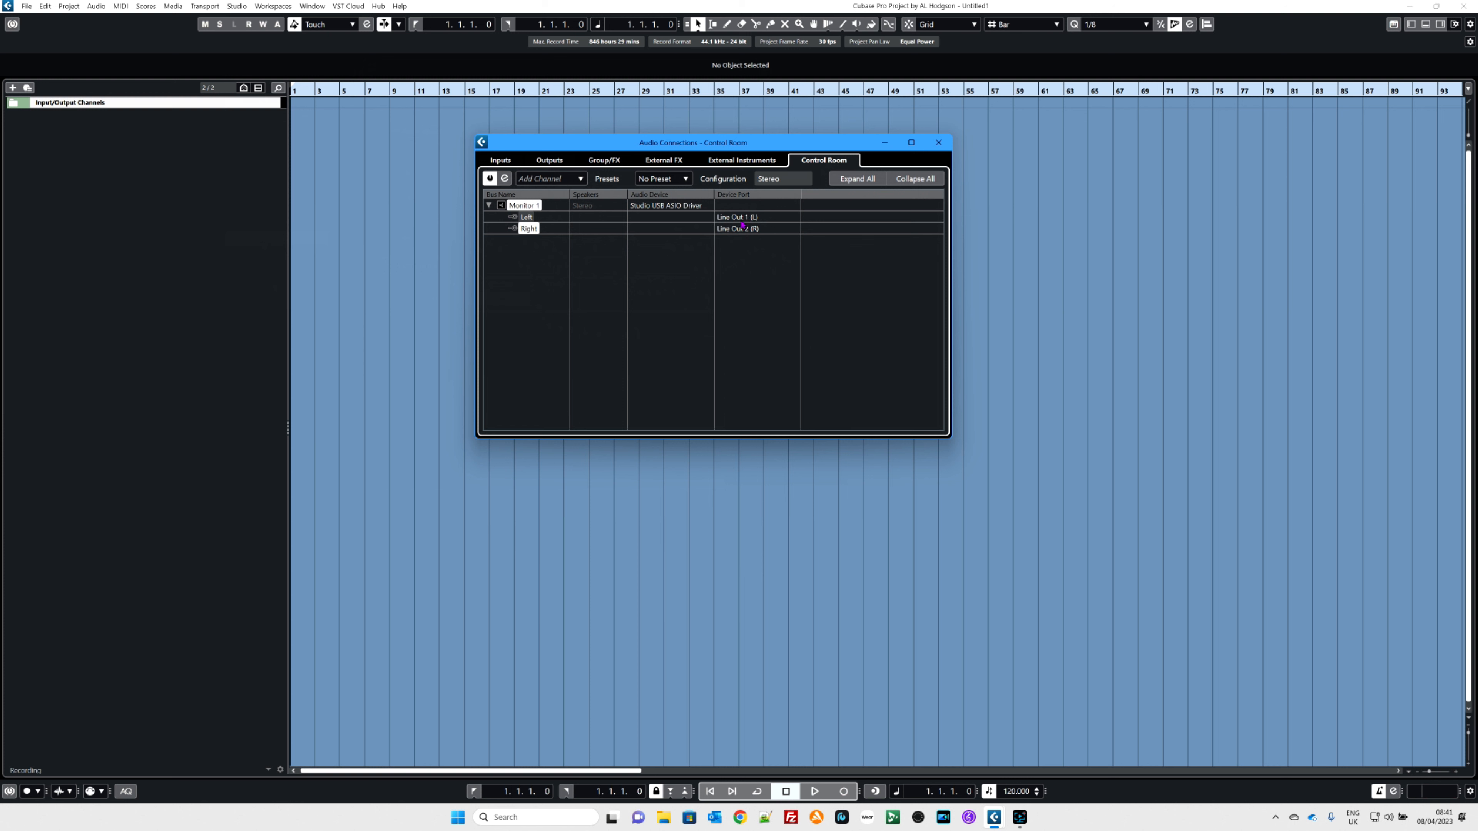
left_click(939, 143)
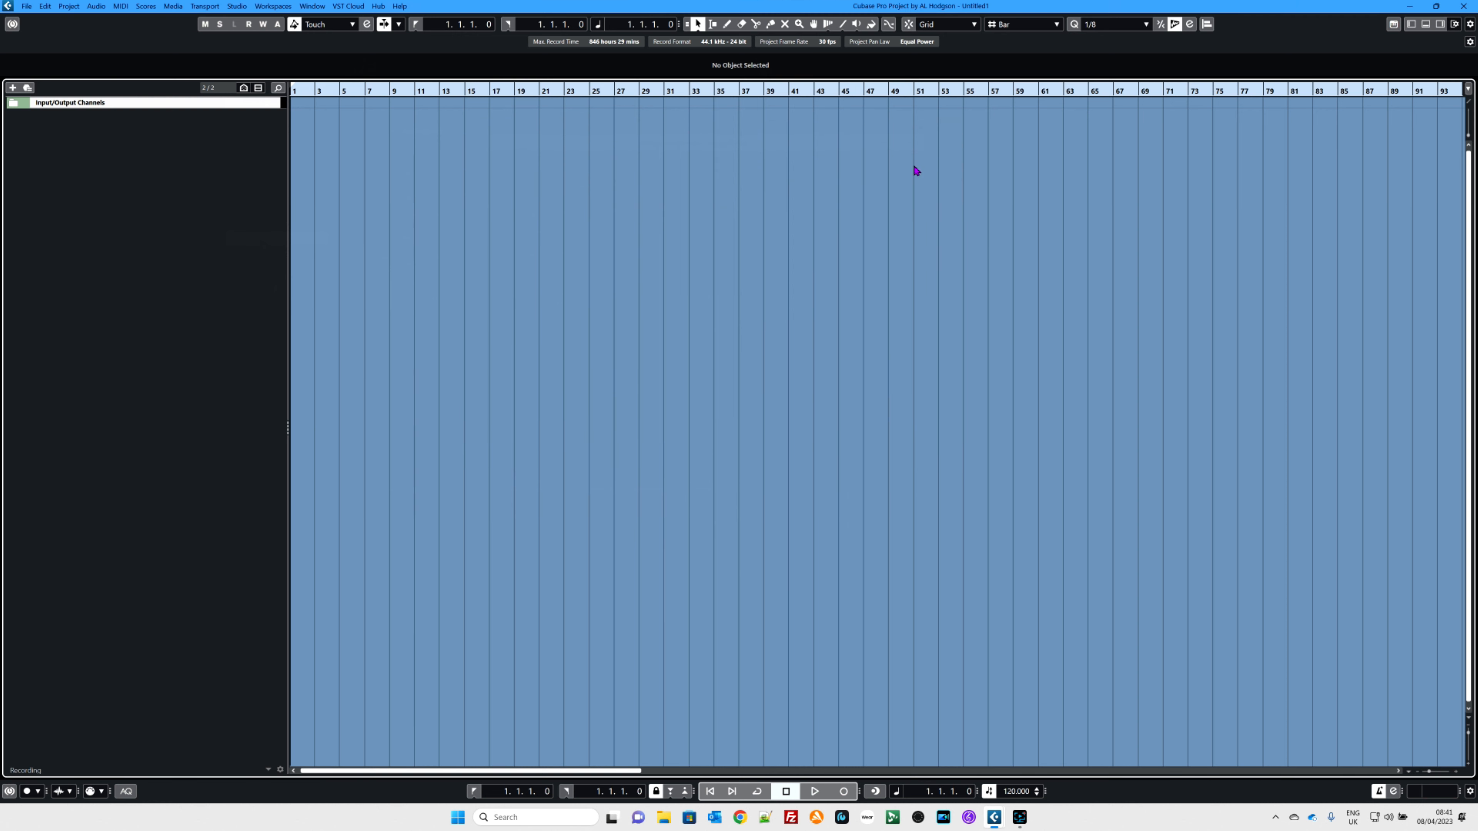
Step: Add an instrument track named Piano using HALion 7 with Stereo Out as its output
right_click(111, 179)
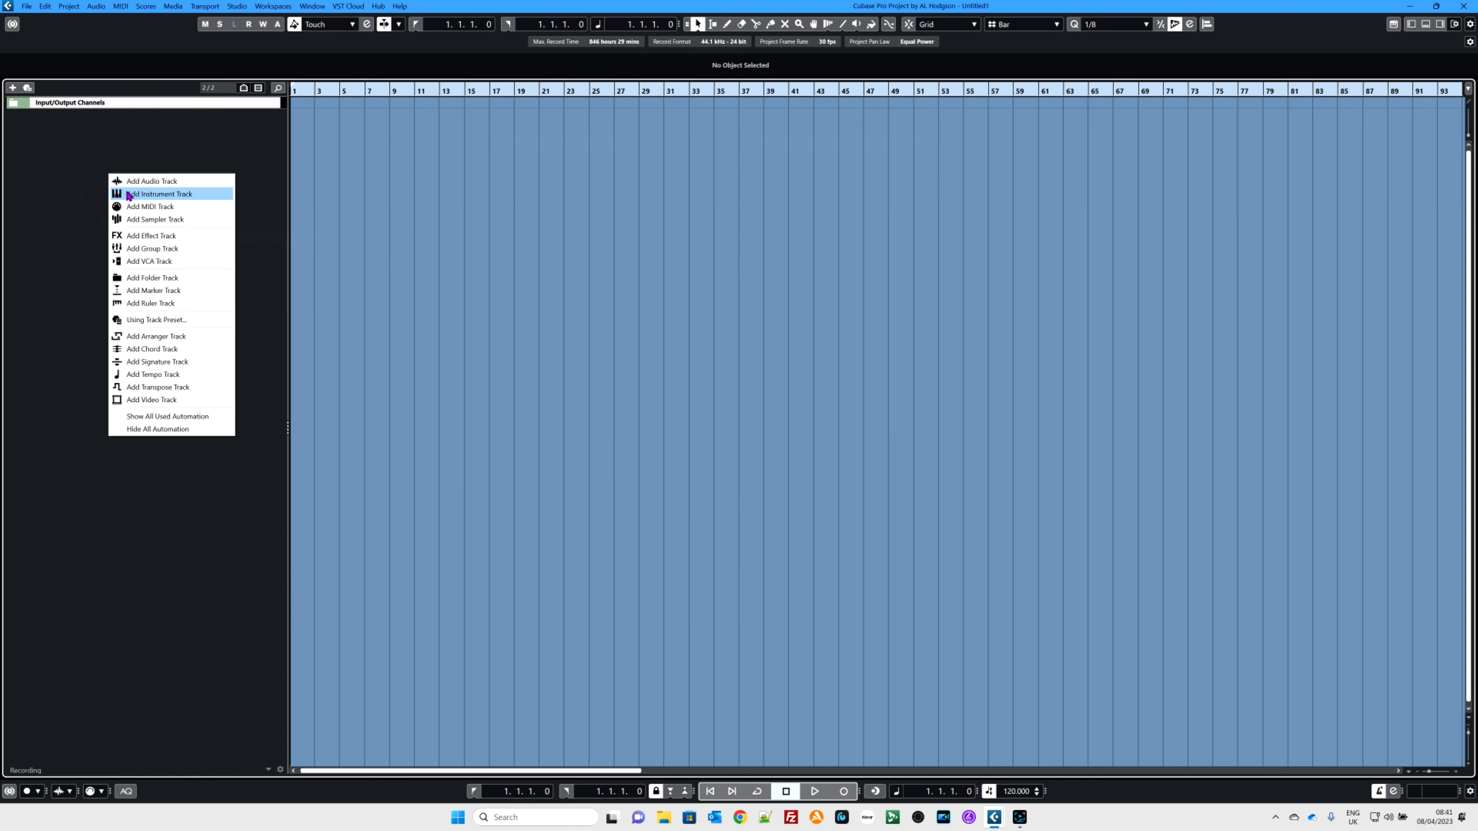
left_click(129, 195)
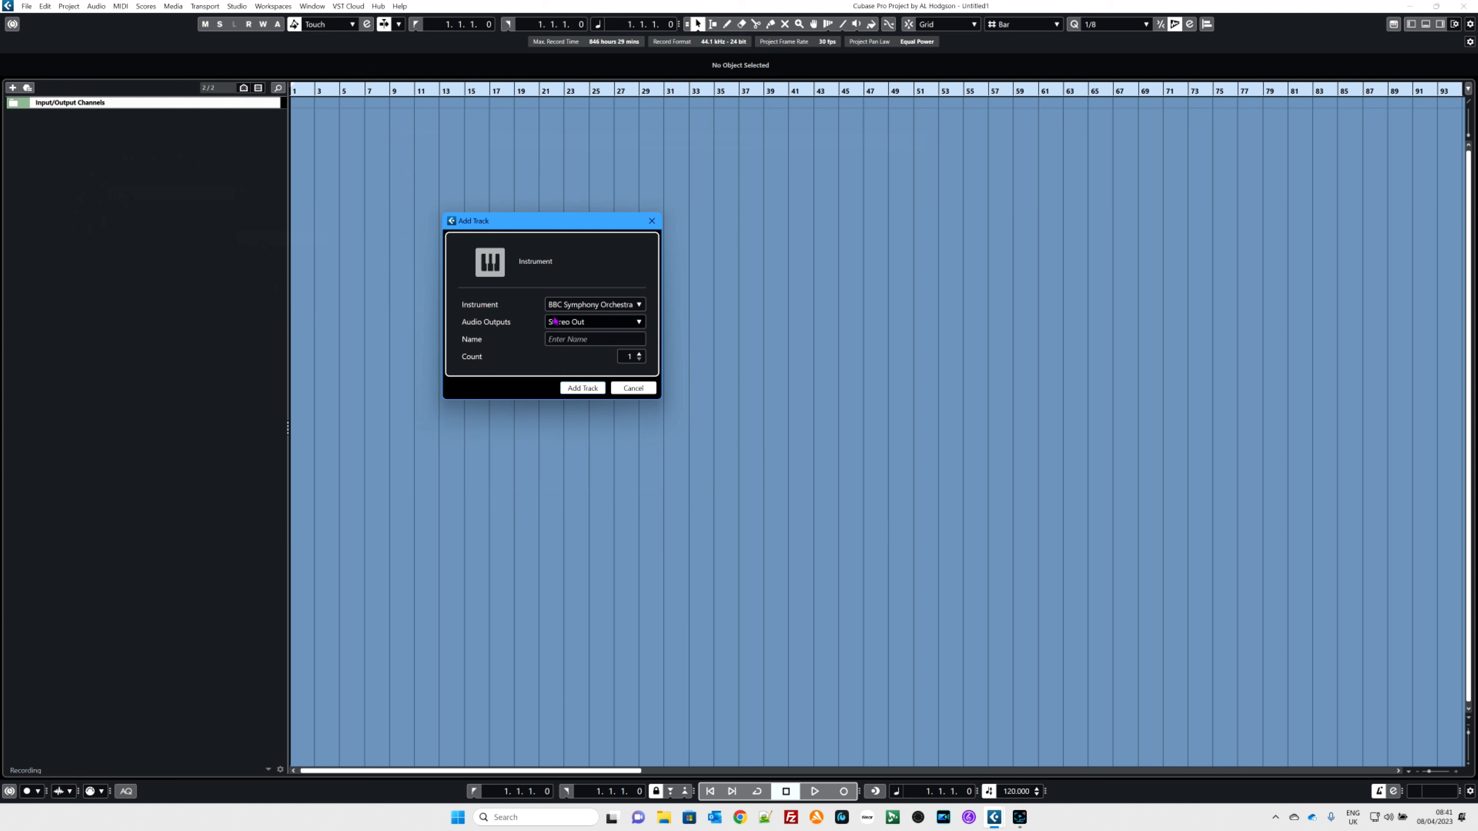
left_click(571, 309)
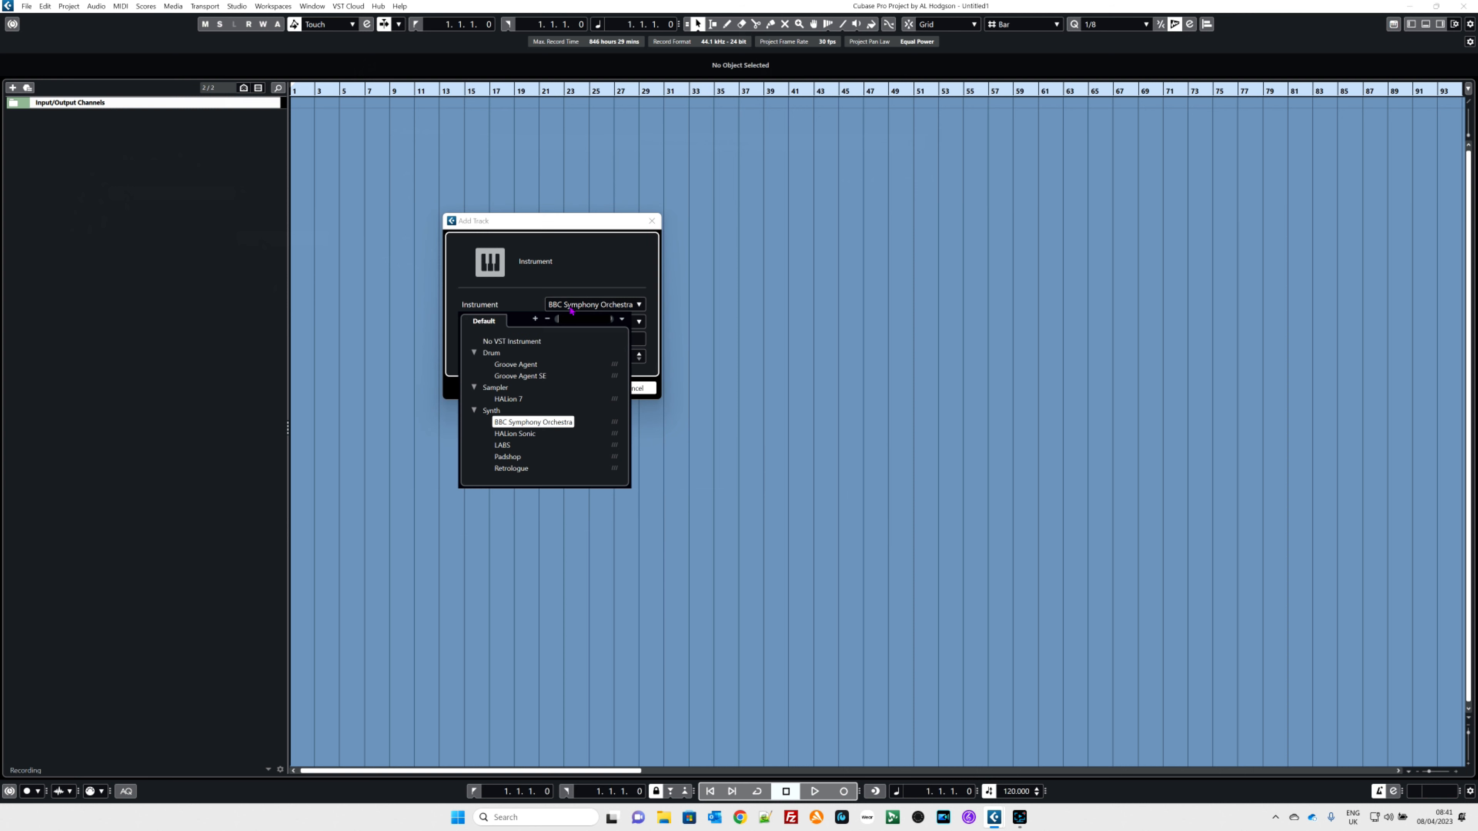
left_click(516, 402)
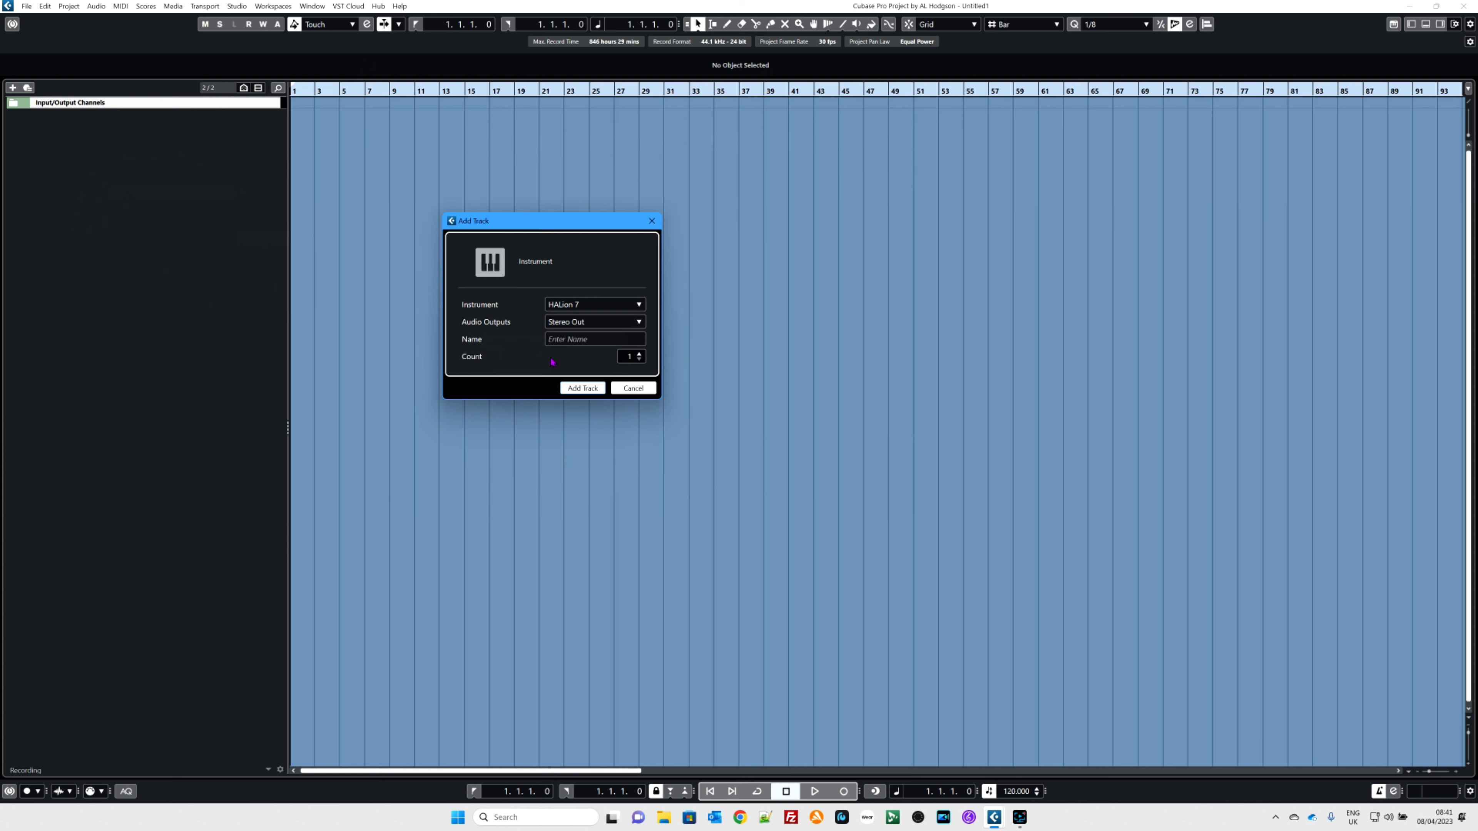
left_click(556, 339)
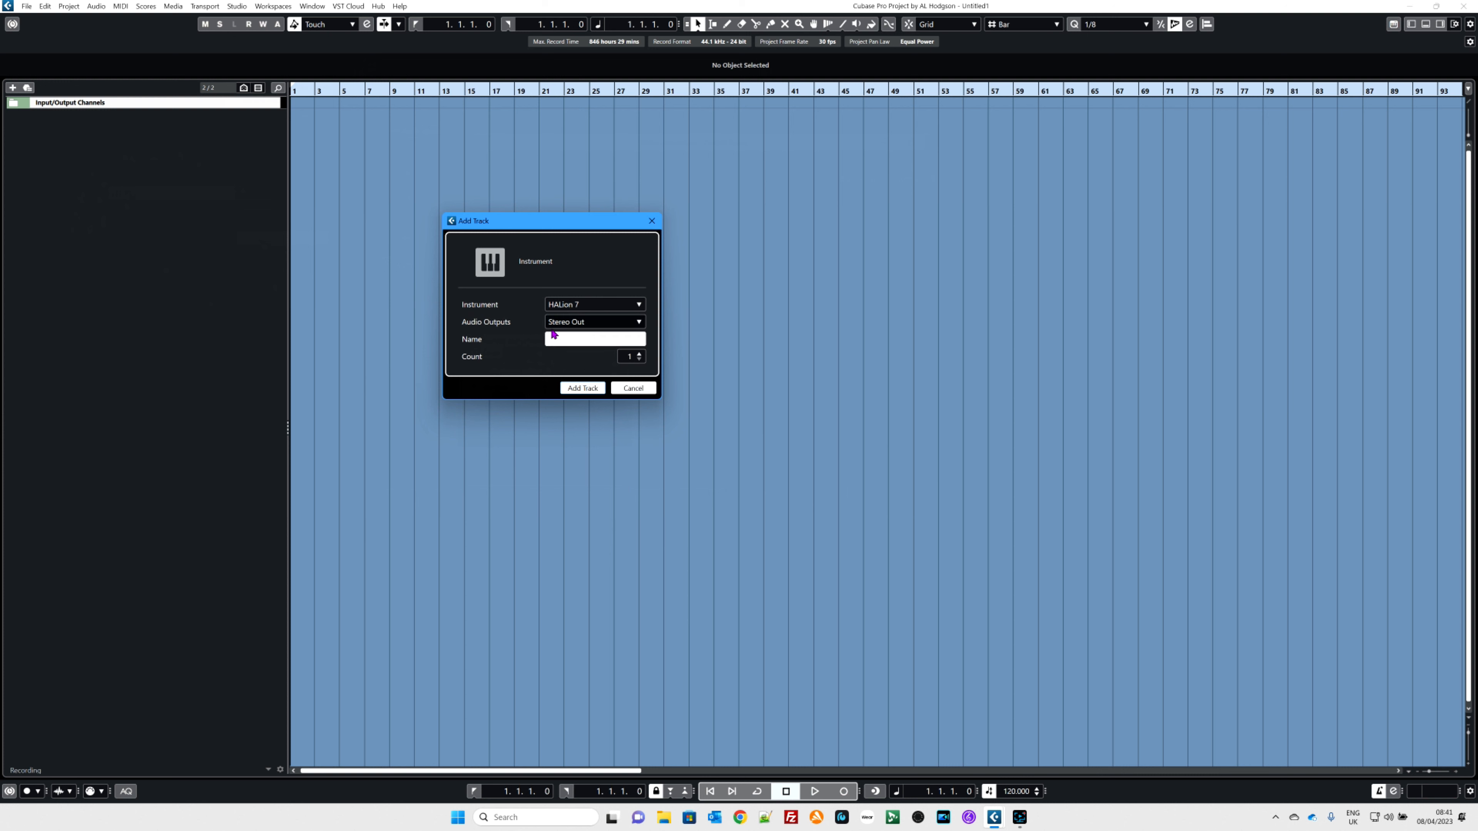
type("Pian")
left_click(573, 388)
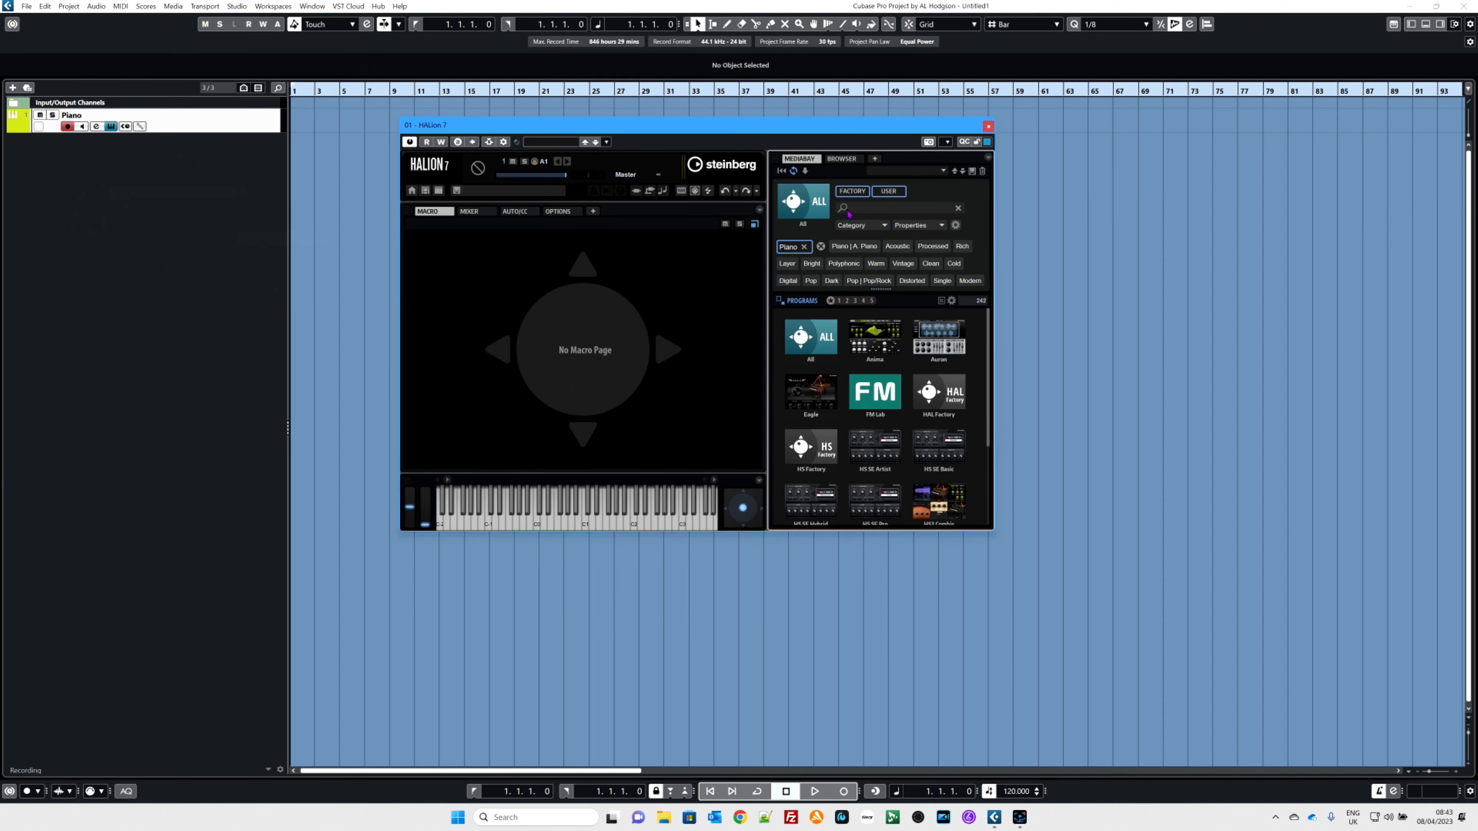
Step: Load the Bright Natural Grand program in HALion 7 and close the plugin window
left_click(813, 215)
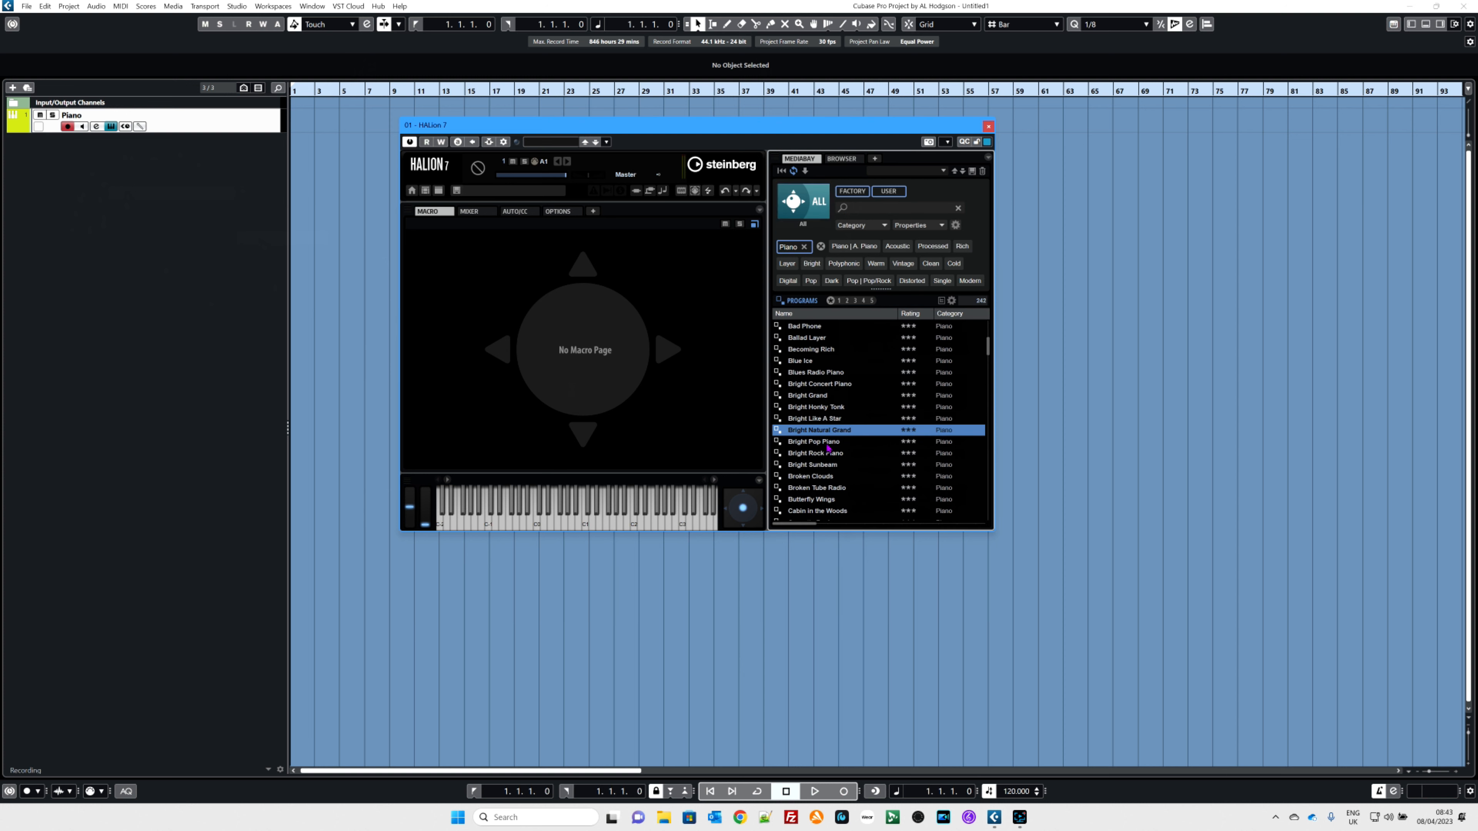
double_click(813, 432)
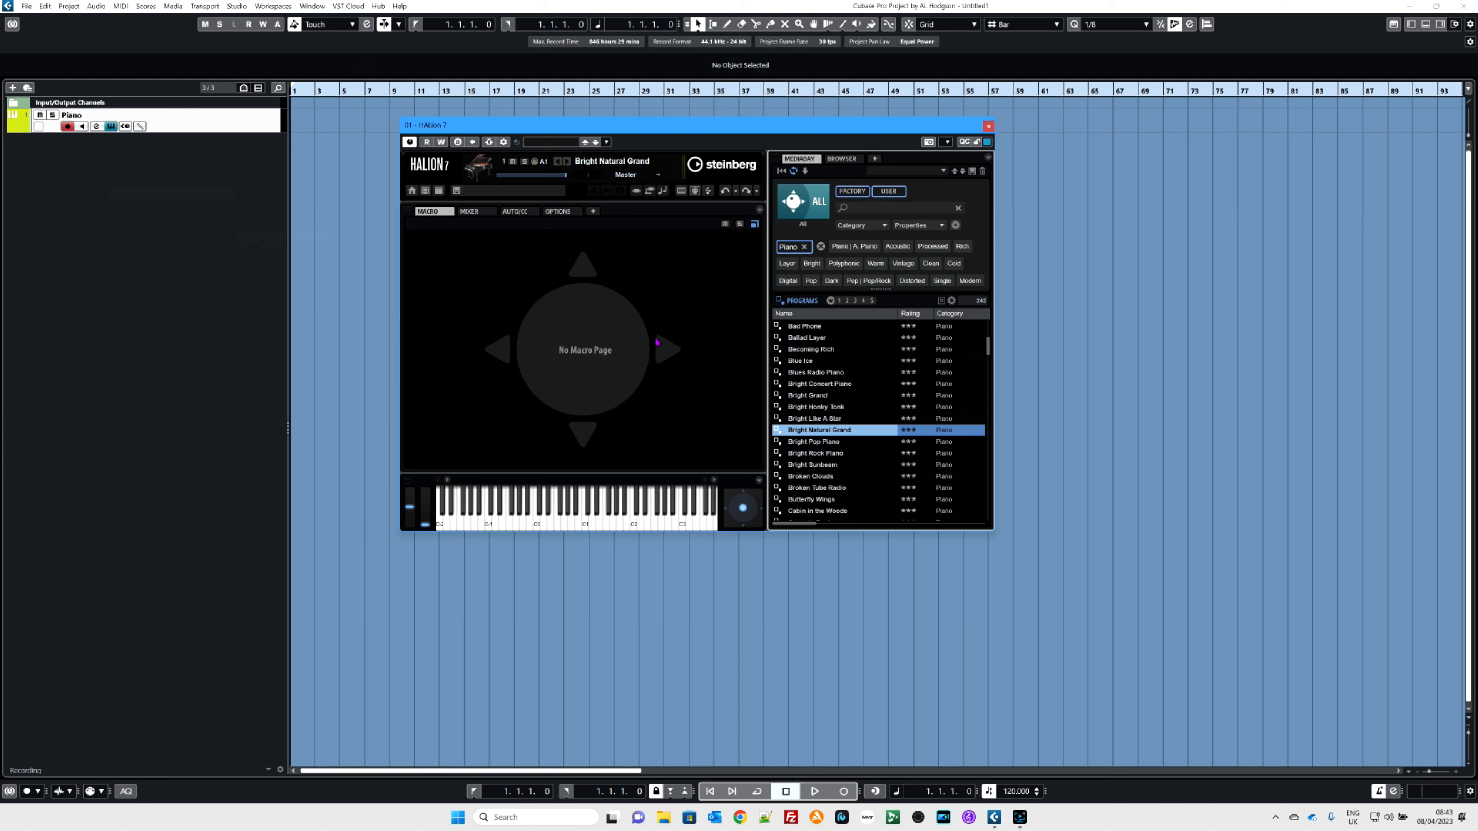
left_click(987, 127)
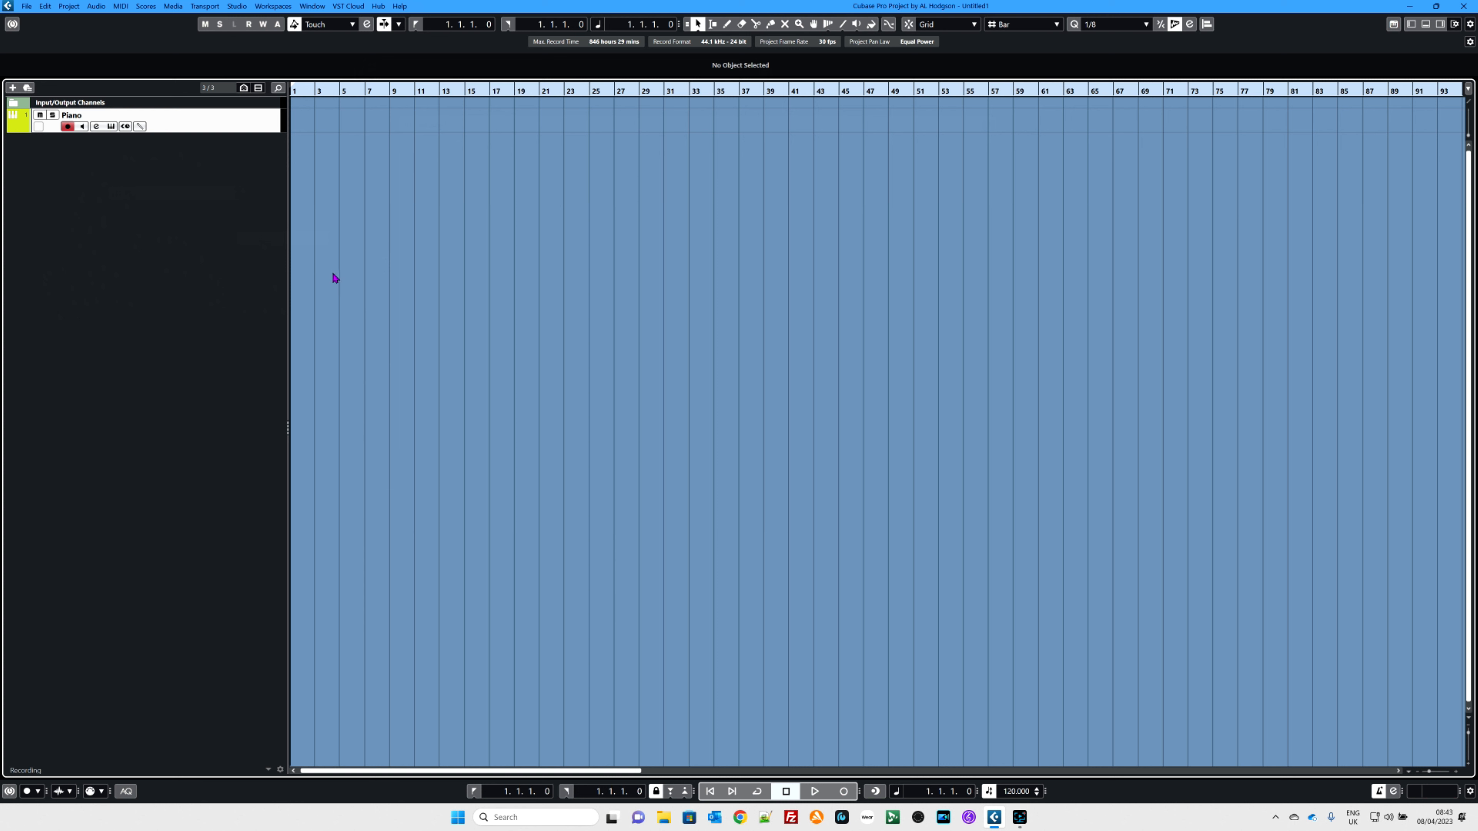
Step: Show the left zone Inspector, briefly opening and closing the right and lower zones
left_click(1411, 26)
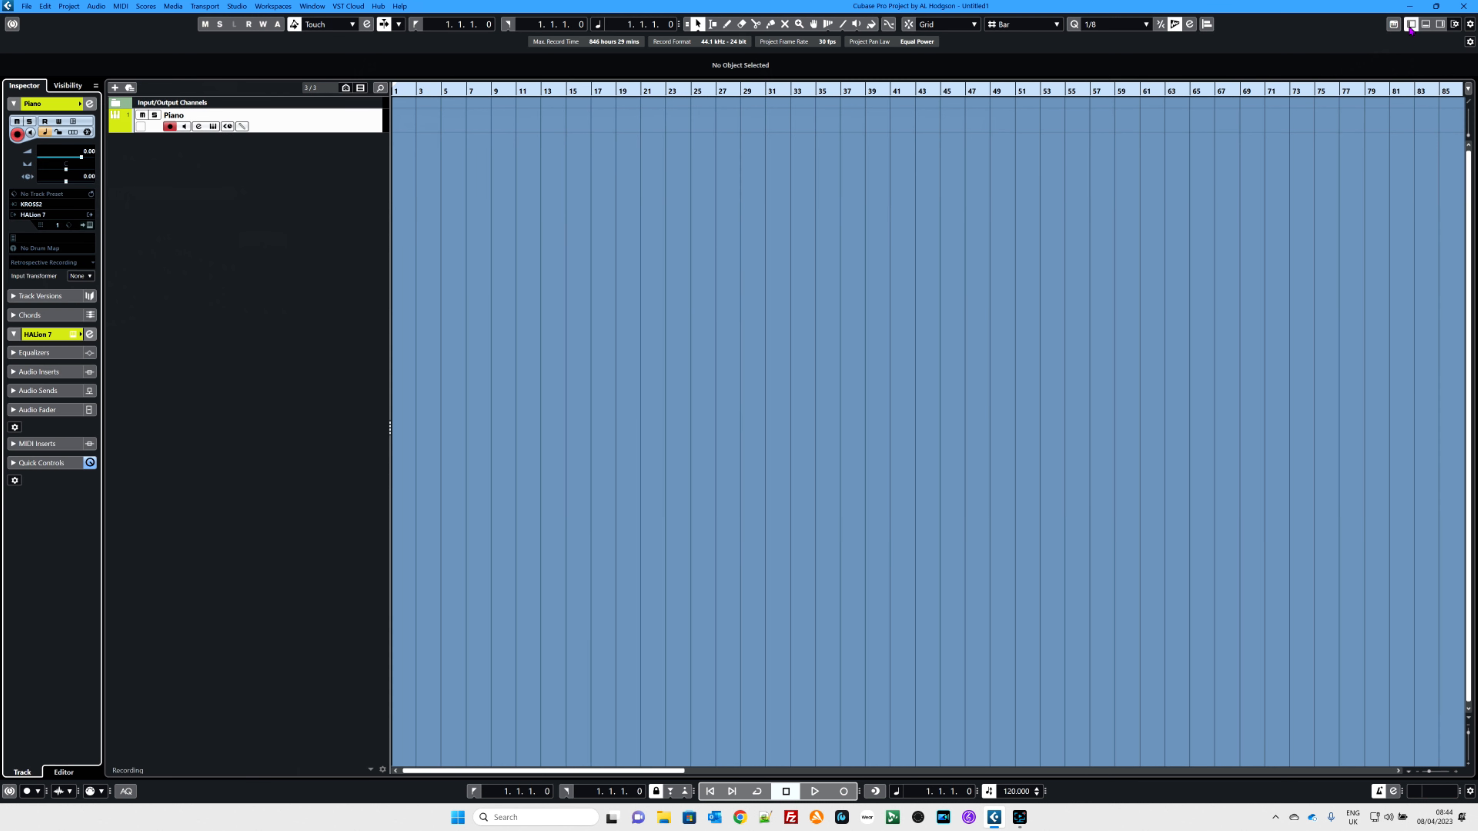
left_click(1442, 26)
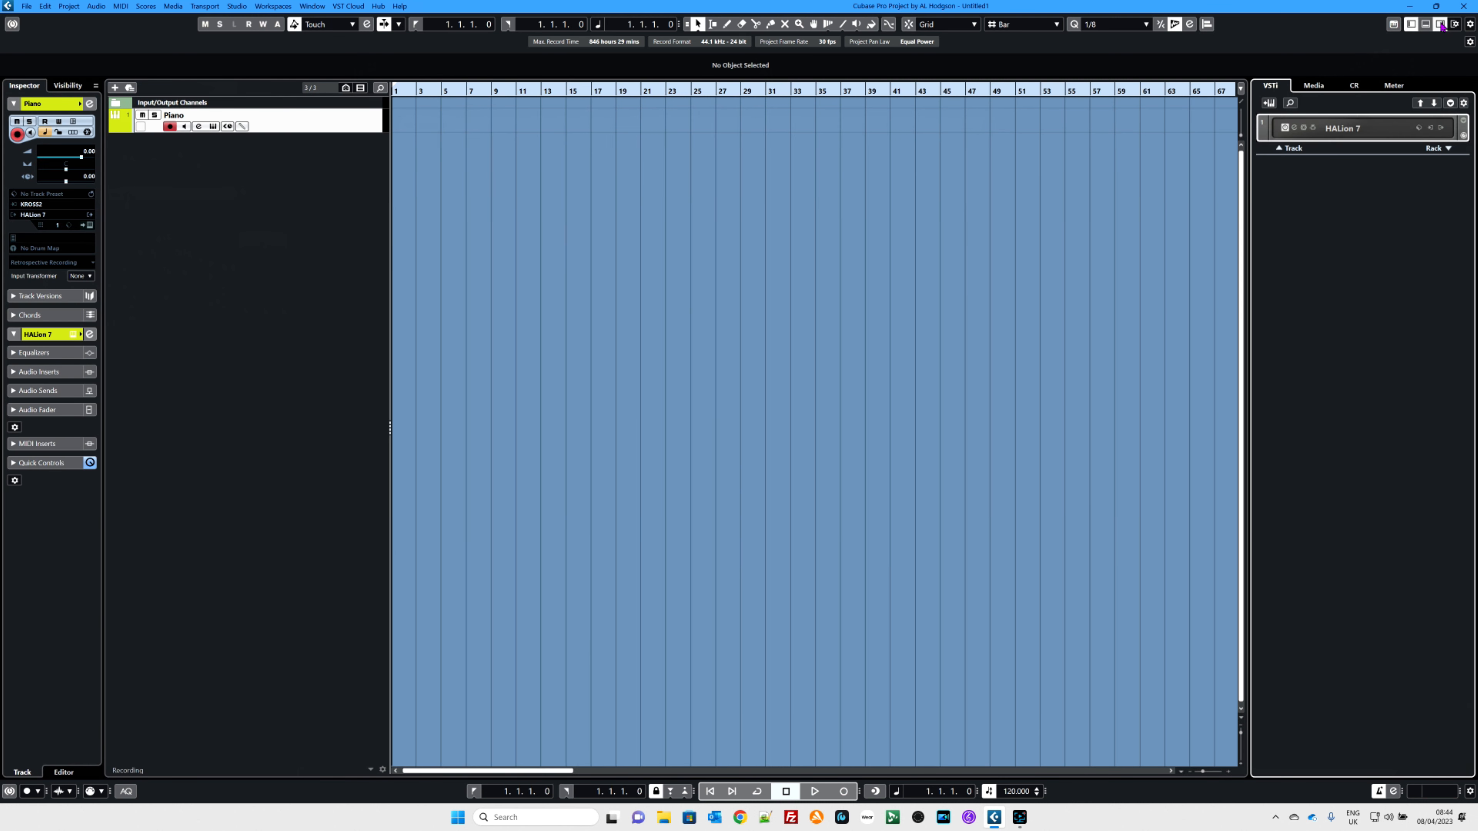
left_click(1426, 26)
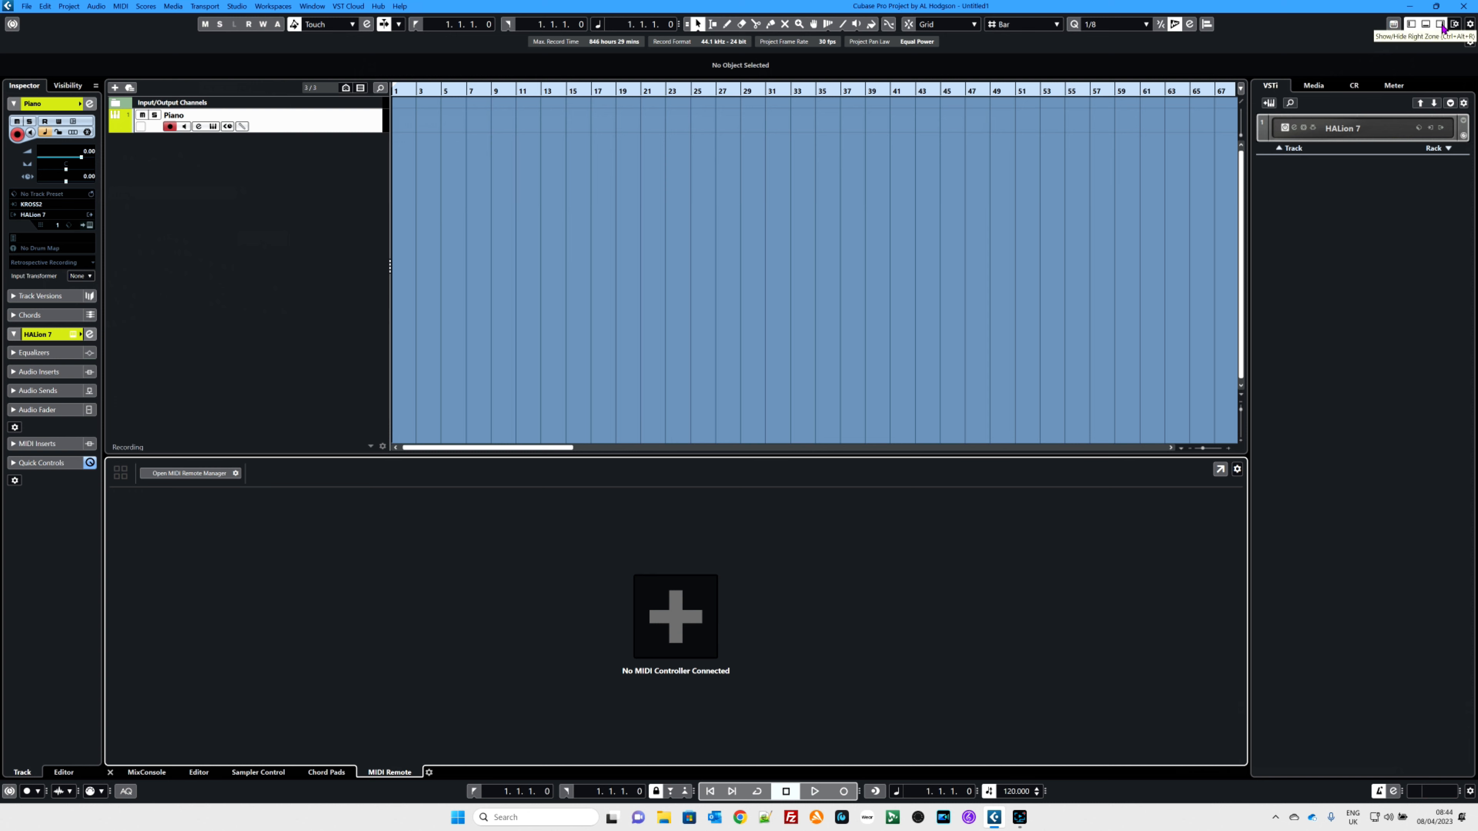
left_click(1441, 24)
left_click(1425, 25)
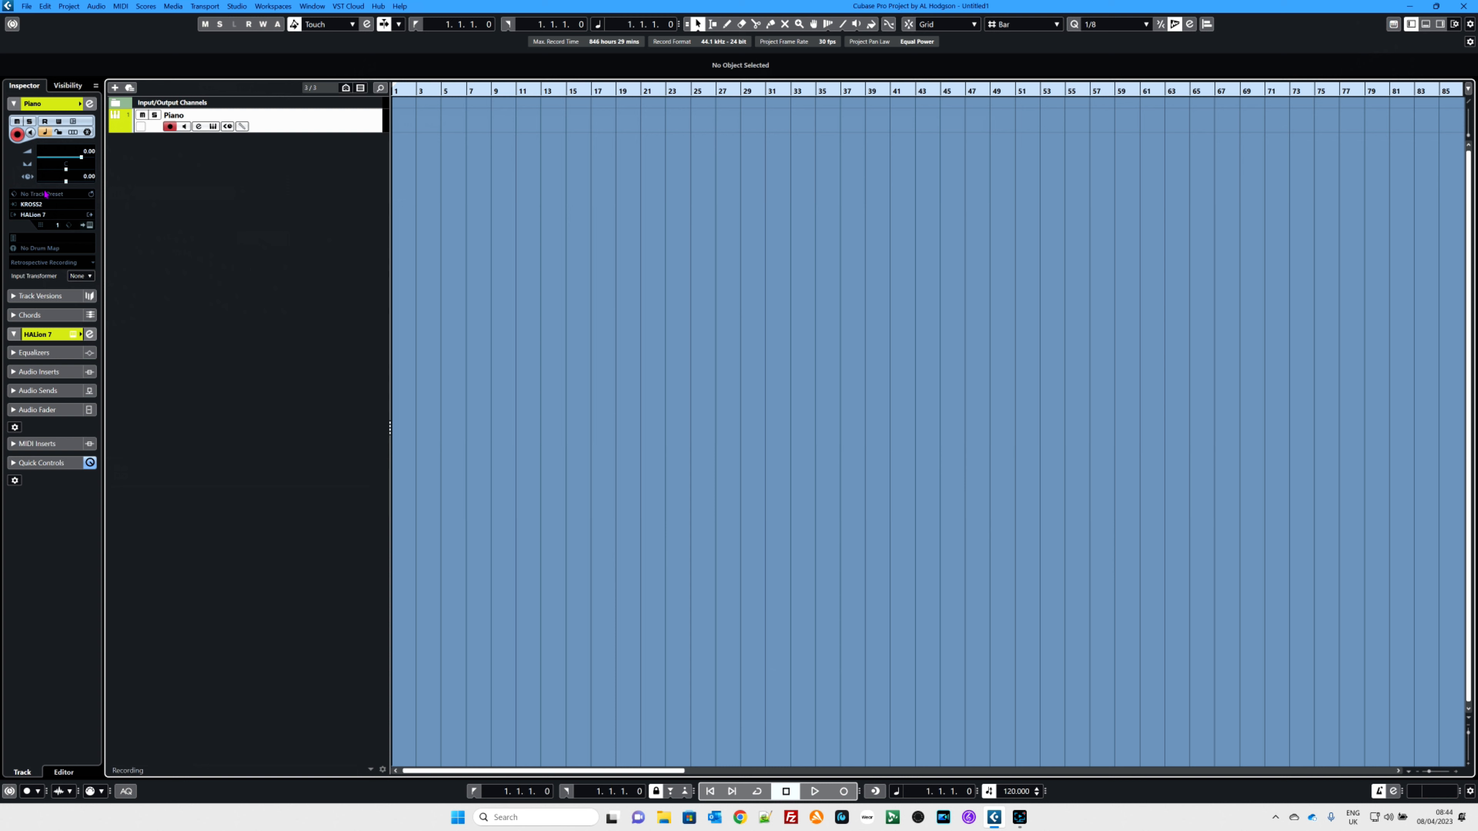
Step: Set the Piano track's MIDI input routing to KROSS2 in the Inspector
left_click(18, 136)
left_click(17, 137)
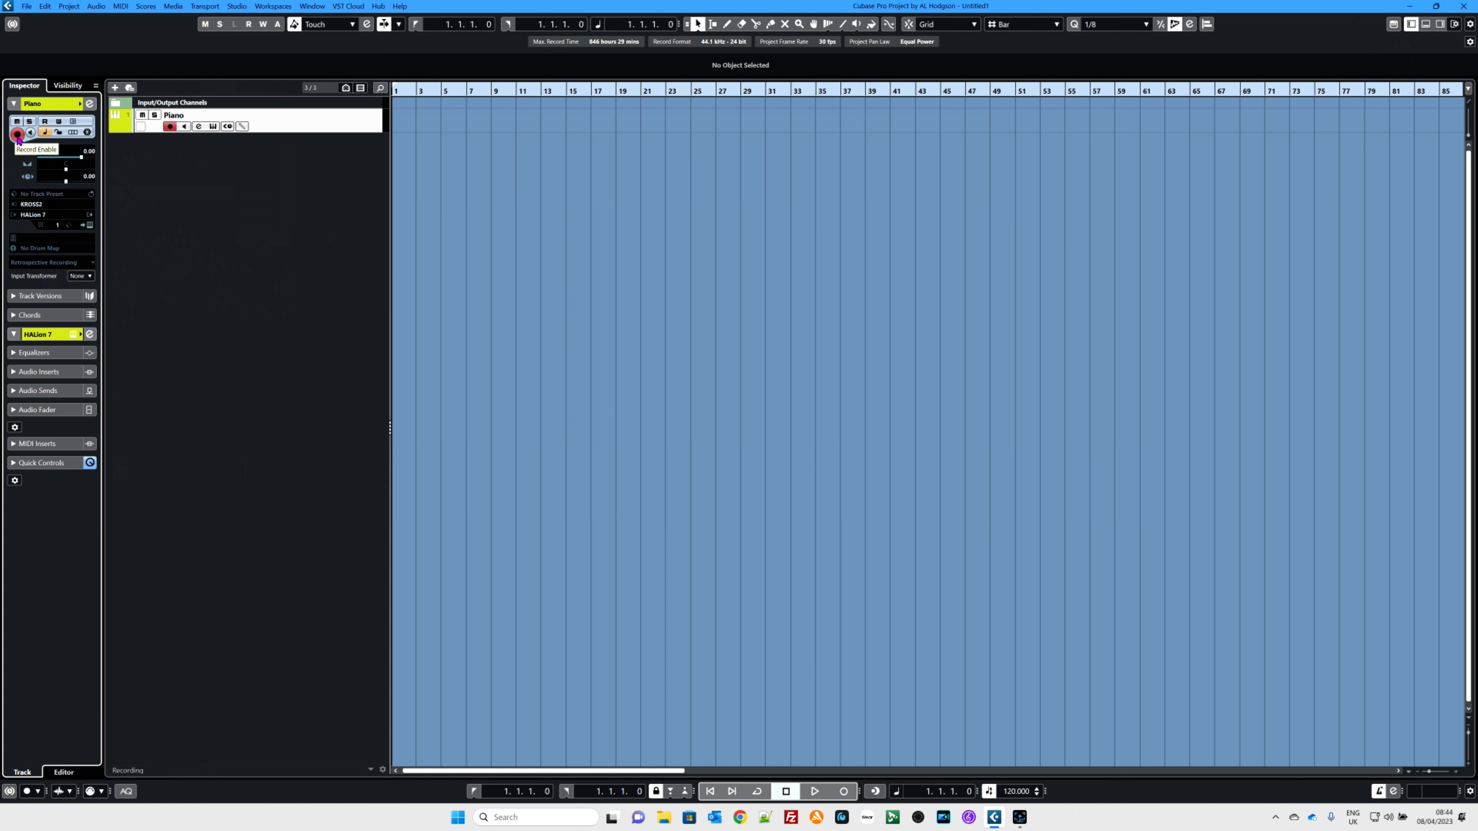
left_click(42, 208)
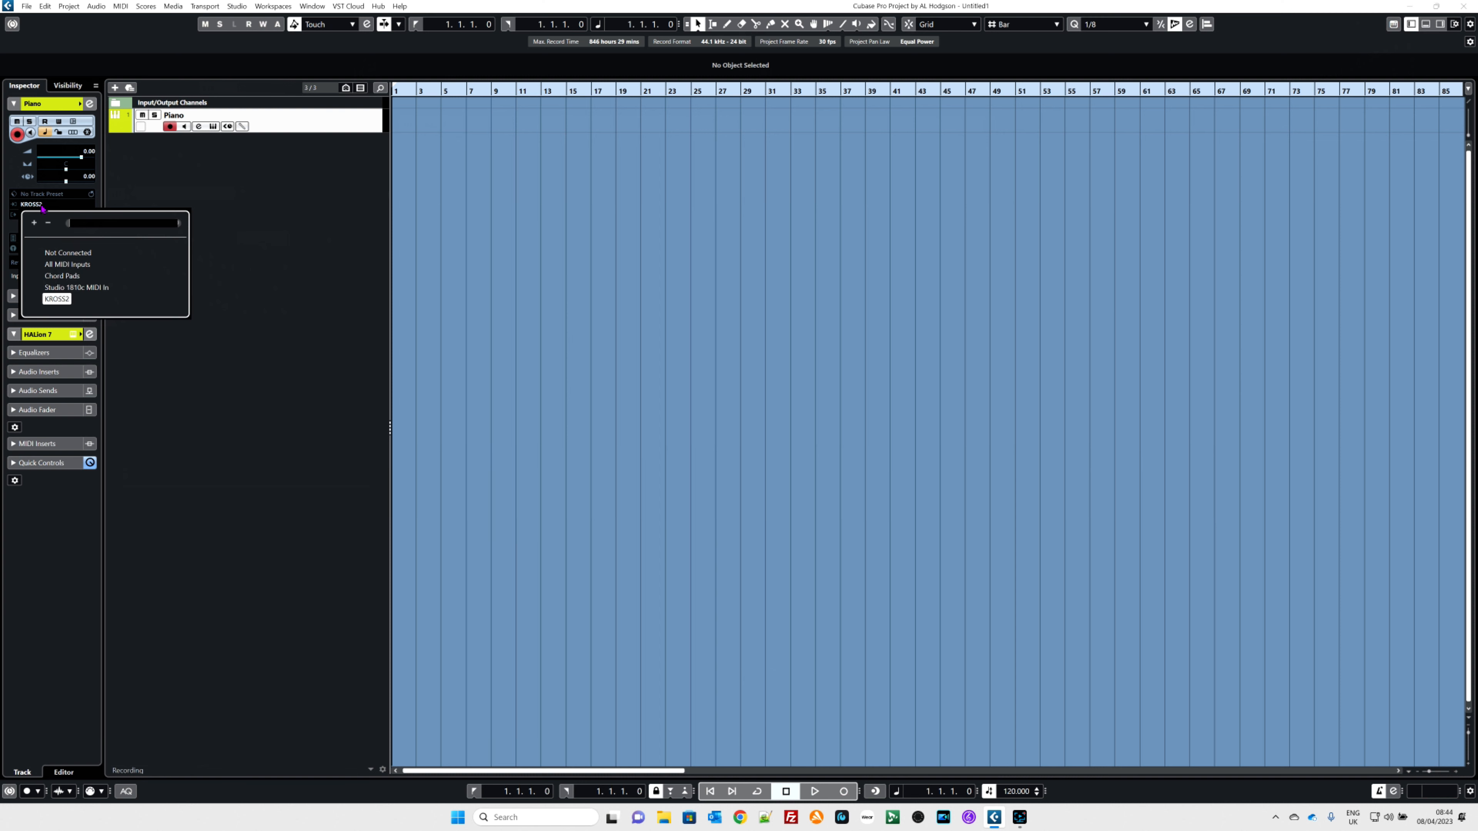
left_click(57, 300)
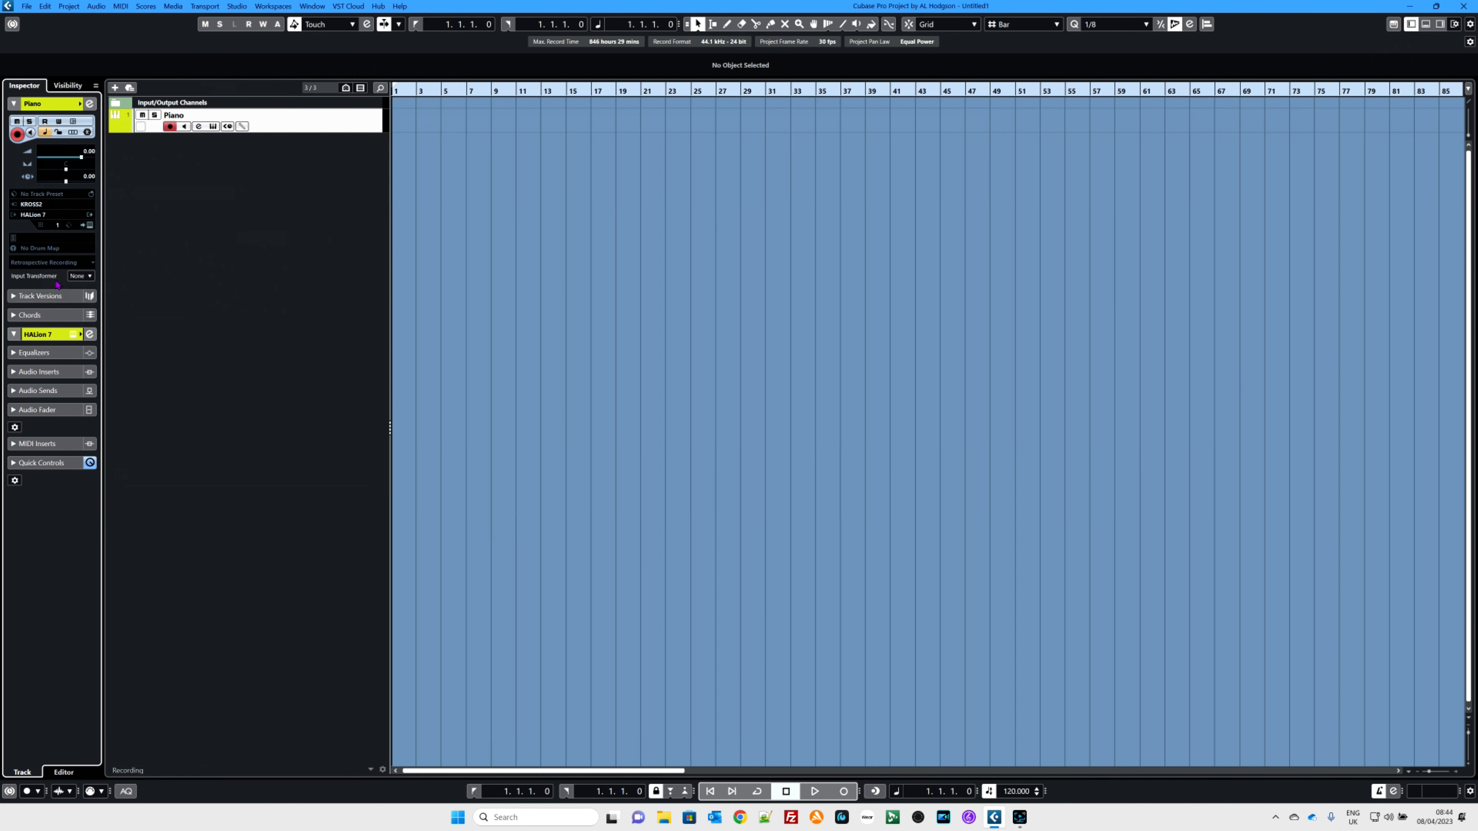